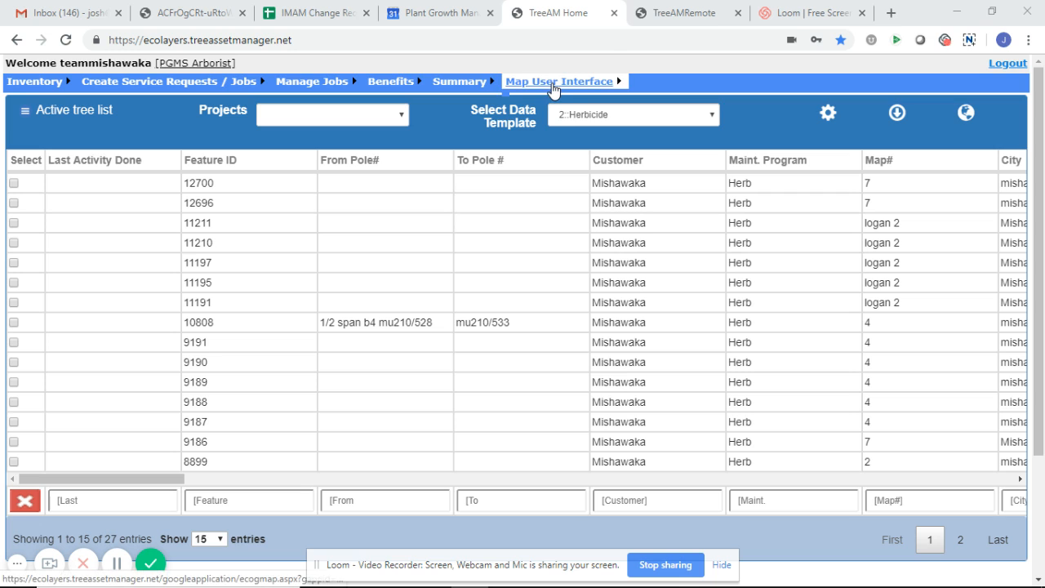
- Open the map user interface, plot the Mishawaka substation with map Union T-1, and check its marker details
{"action": "left_click", "coordinate": [552, 89]}
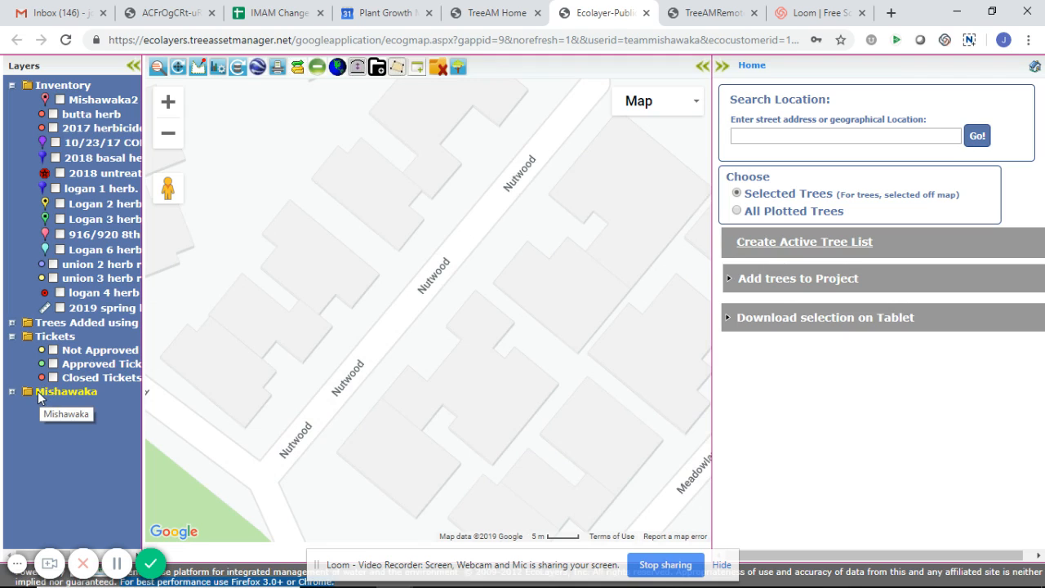
{"action": "left_click", "coordinate": [38, 396]}
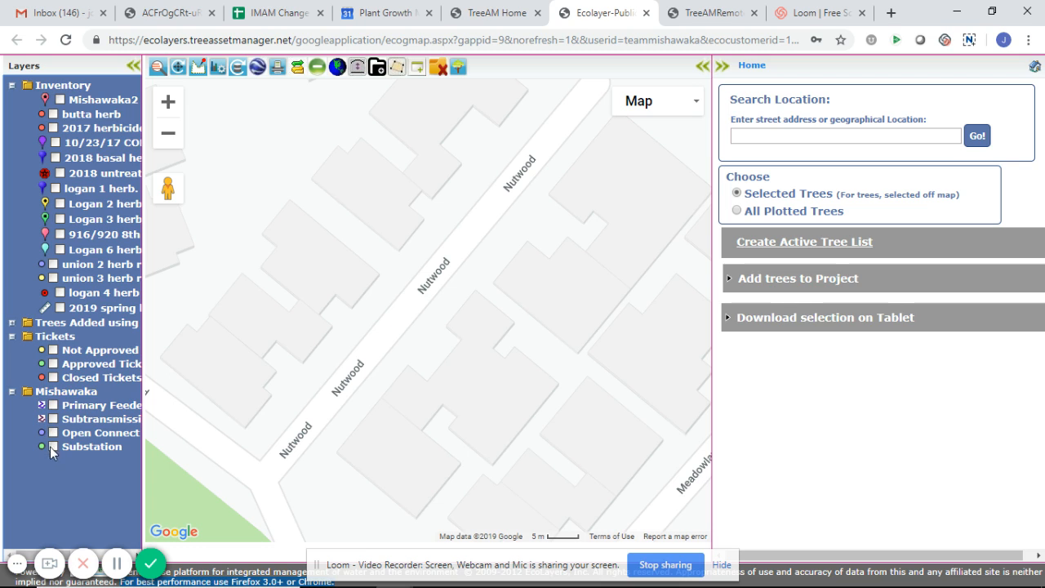
{"action": "left_click", "coordinate": [52, 446]}
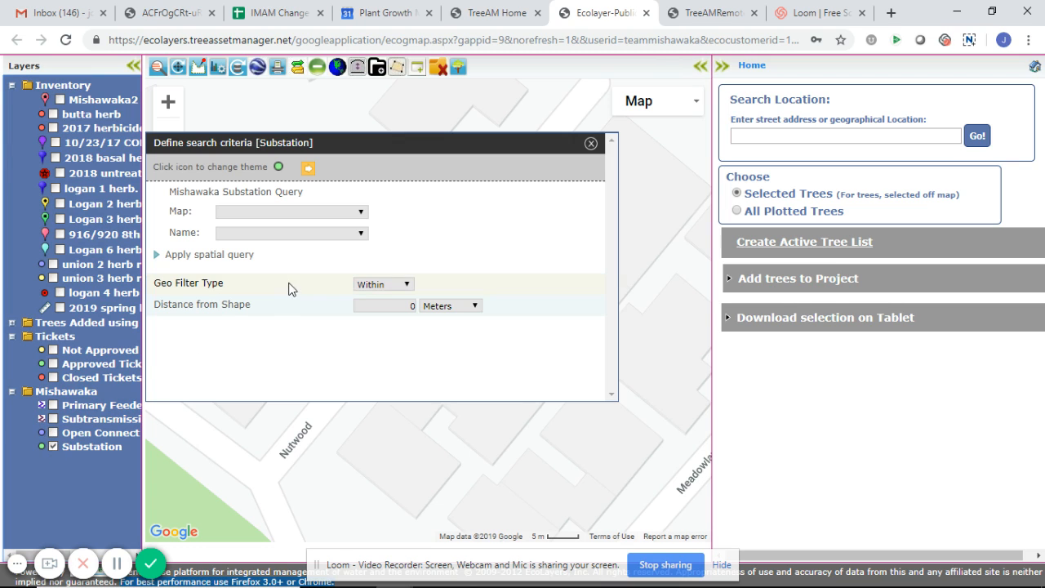
{"action": "left_click", "coordinate": [299, 213]}
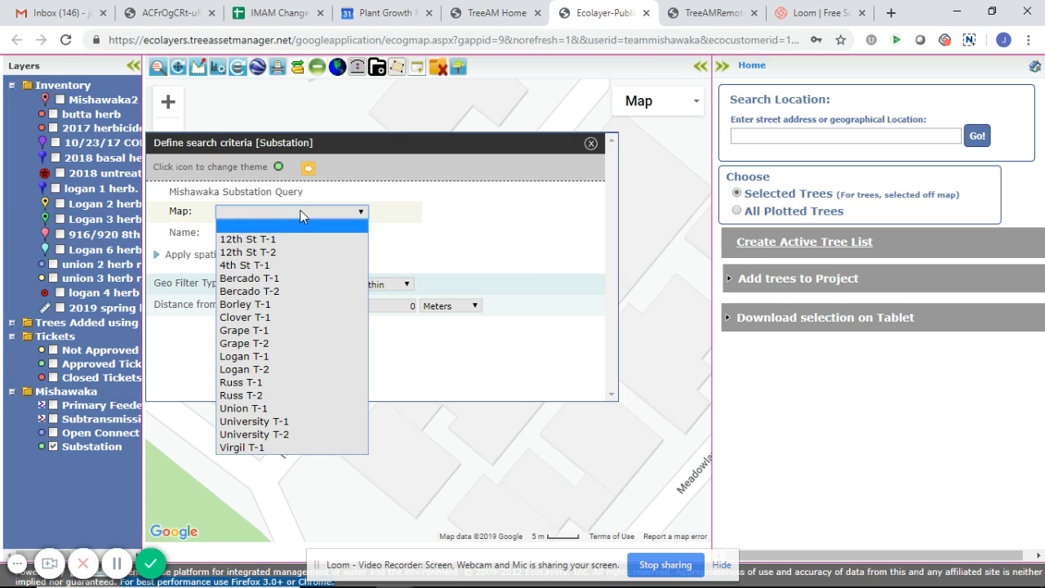
{"action": "left_click", "coordinate": [261, 408]}
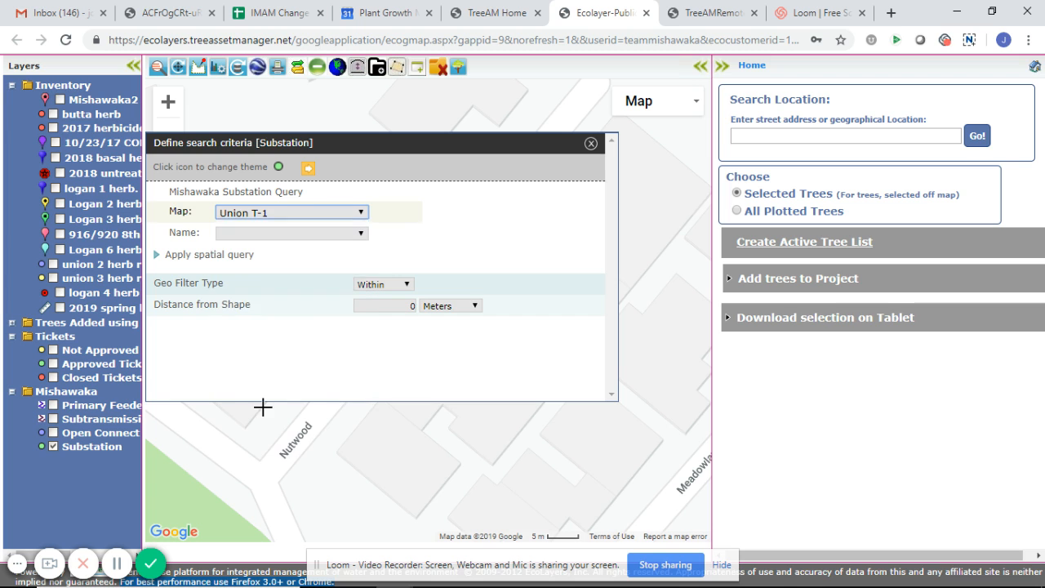
{"action": "left_click", "coordinate": [308, 168]}
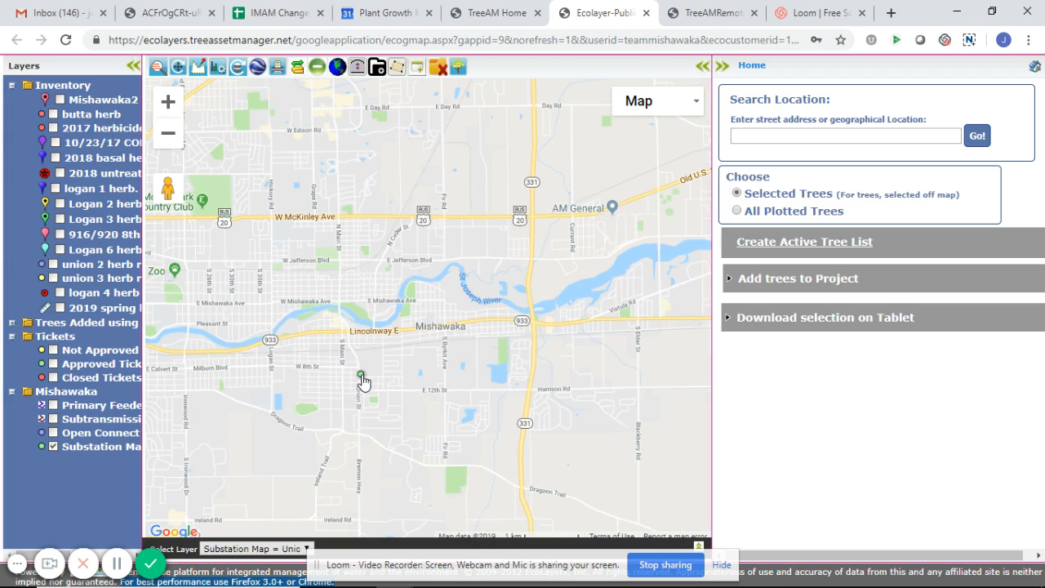
{"action": "left_click", "coordinate": [362, 377]}
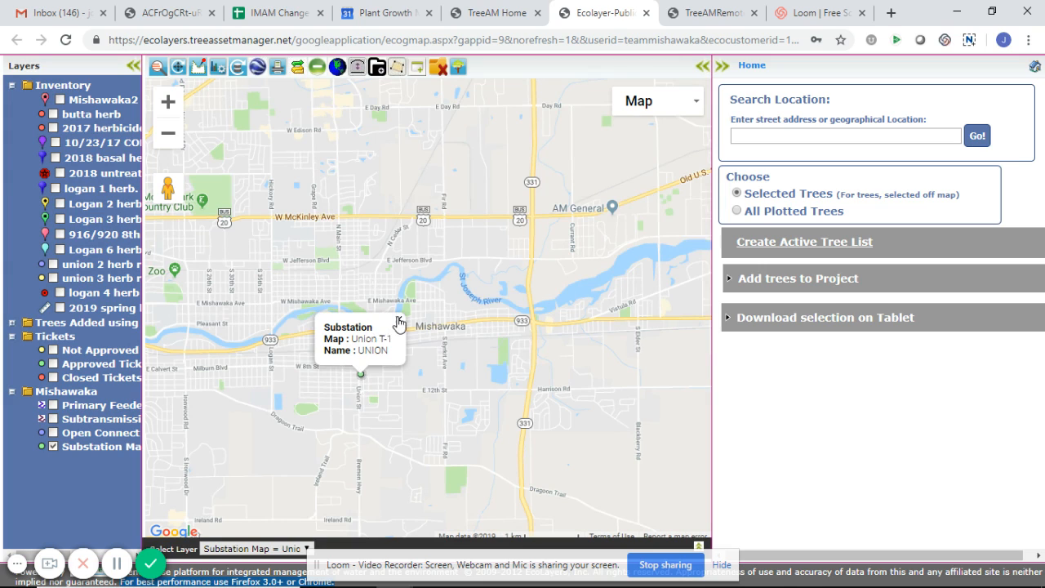
{"action": "left_click", "coordinate": [399, 319]}
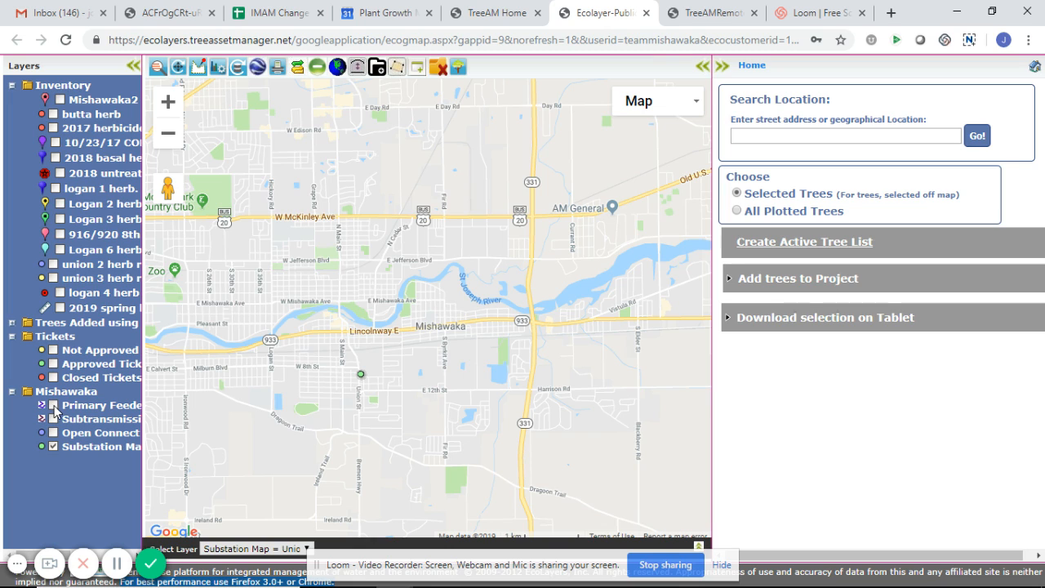
- Plot the Mishawaka primary feeder lines using the feeder filter "9-"
{"action": "left_click", "coordinate": [53, 405]}
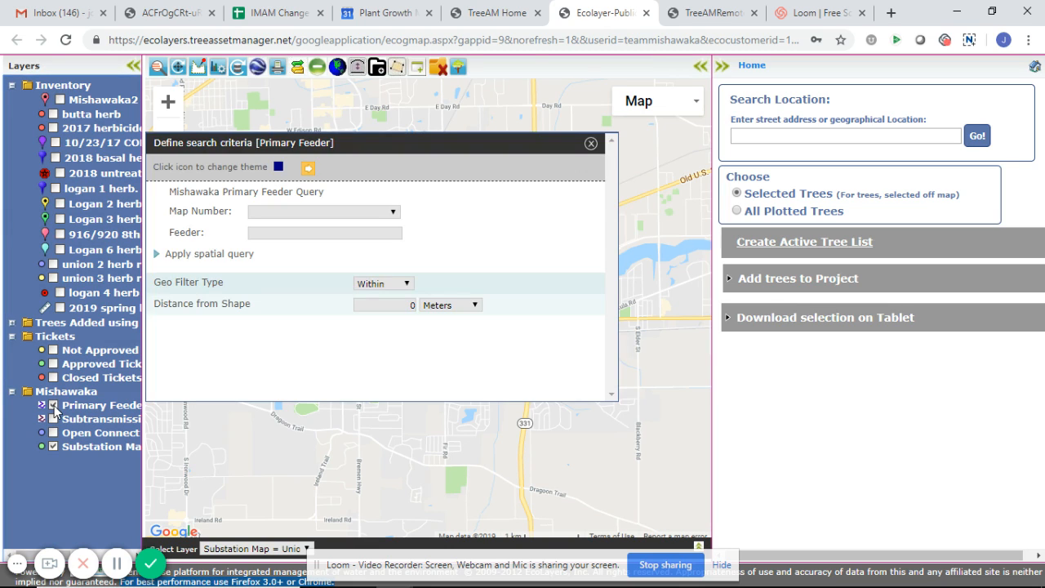
{"action": "left_click", "coordinate": [296, 234]}
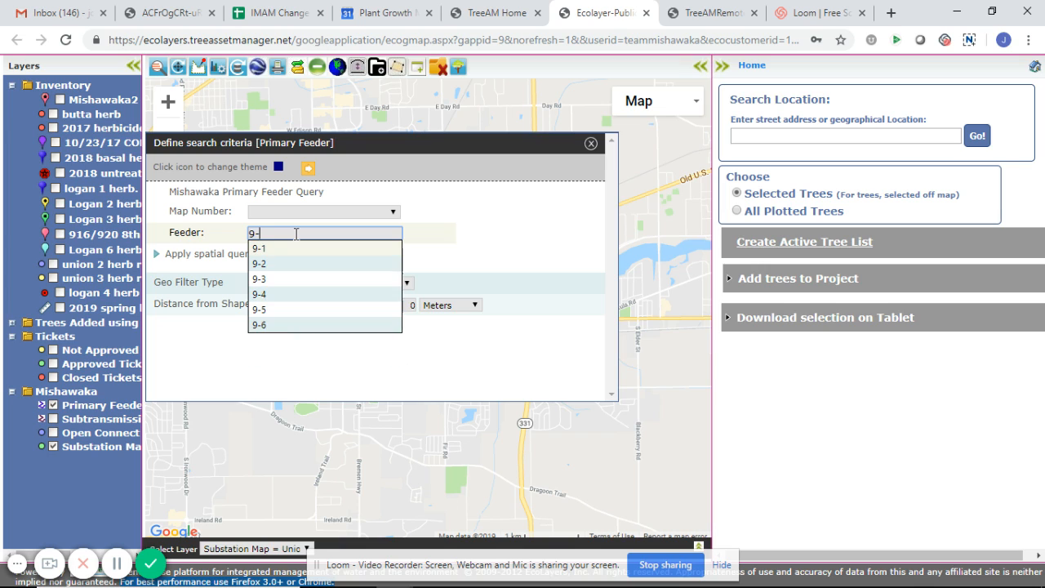
{"action": "left_click", "coordinate": [307, 168]}
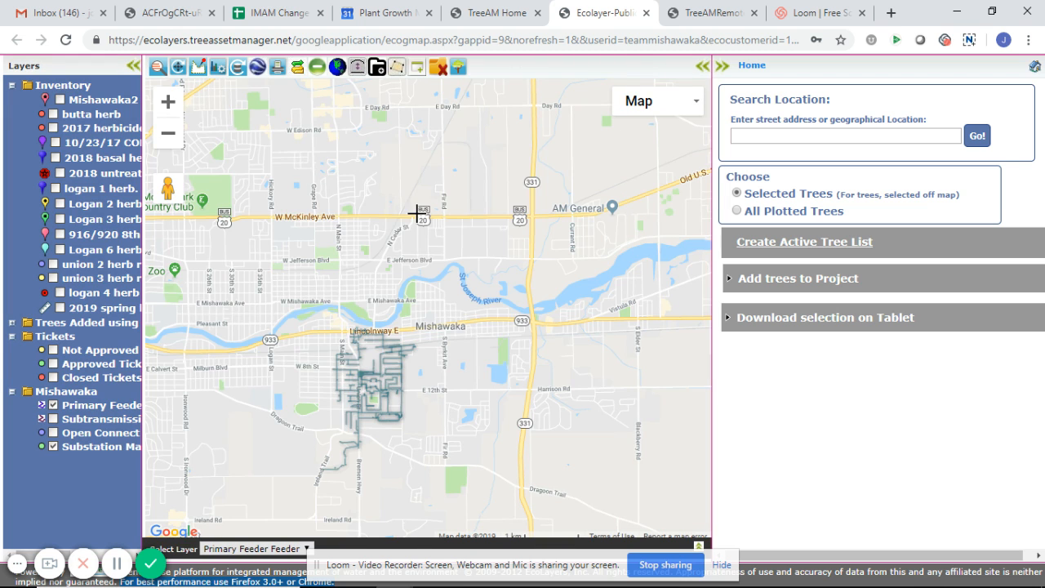
- Inspect the map number and feeder details of several plotted feeder lines around the Union substation
{"action": "left_click_drag", "start_coordinate": [422, 378], "coordinate": [423, 249]}
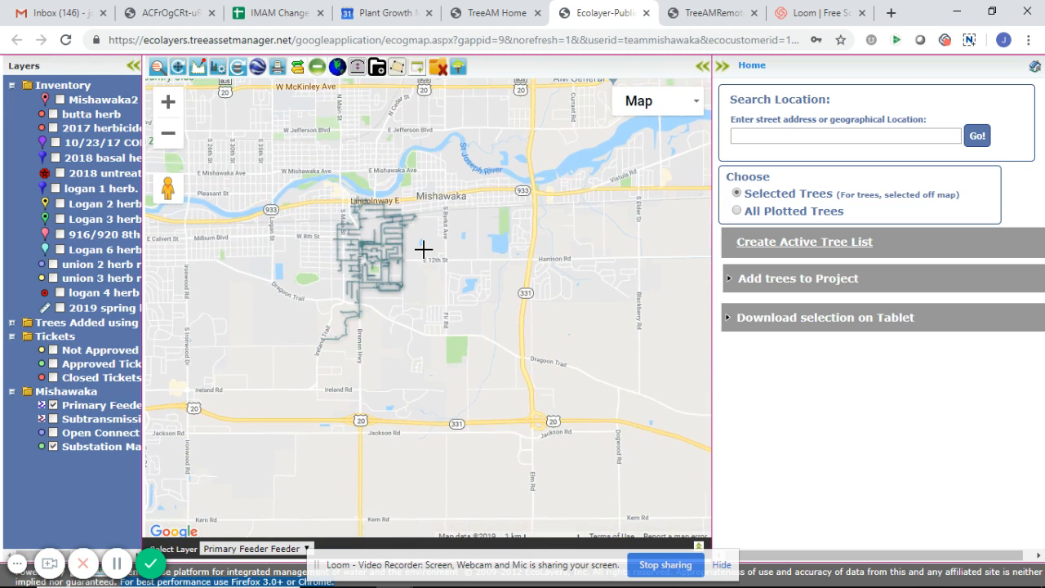
{"action": "scroll", "coordinate": [423, 249], "scroll_direction": "up", "scroll_amount": 2}
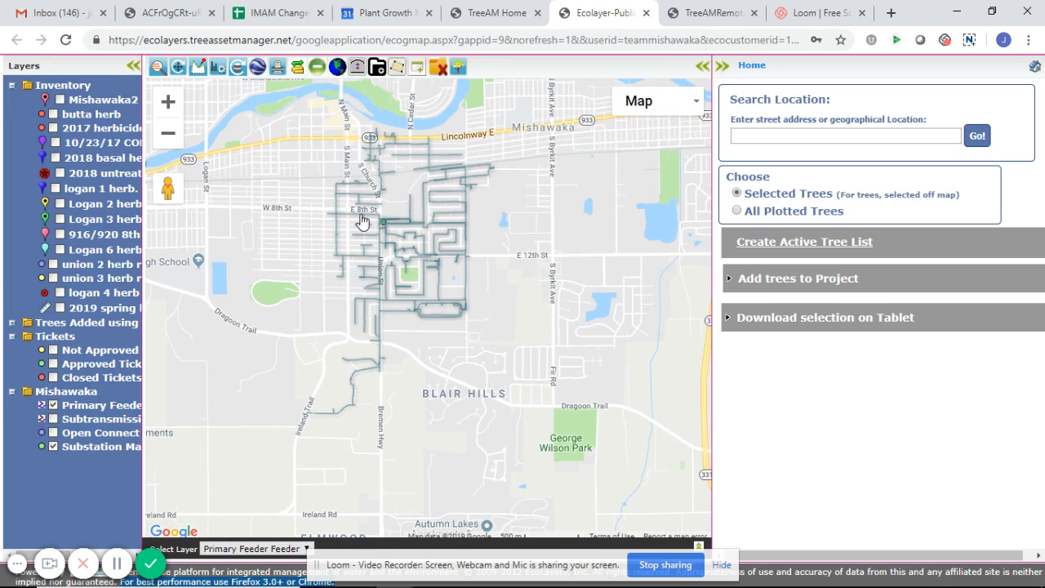
{"action": "left_click", "coordinate": [362, 221]}
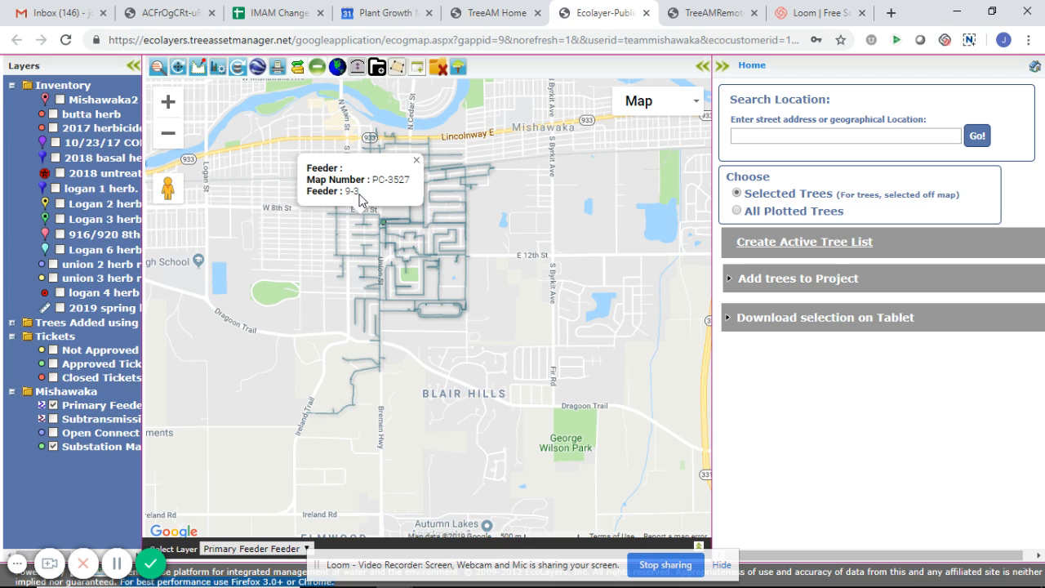
{"action": "left_click", "coordinate": [447, 199]}
{"action": "left_click_drag", "start_coordinate": [446, 199], "coordinate": [368, 236]}
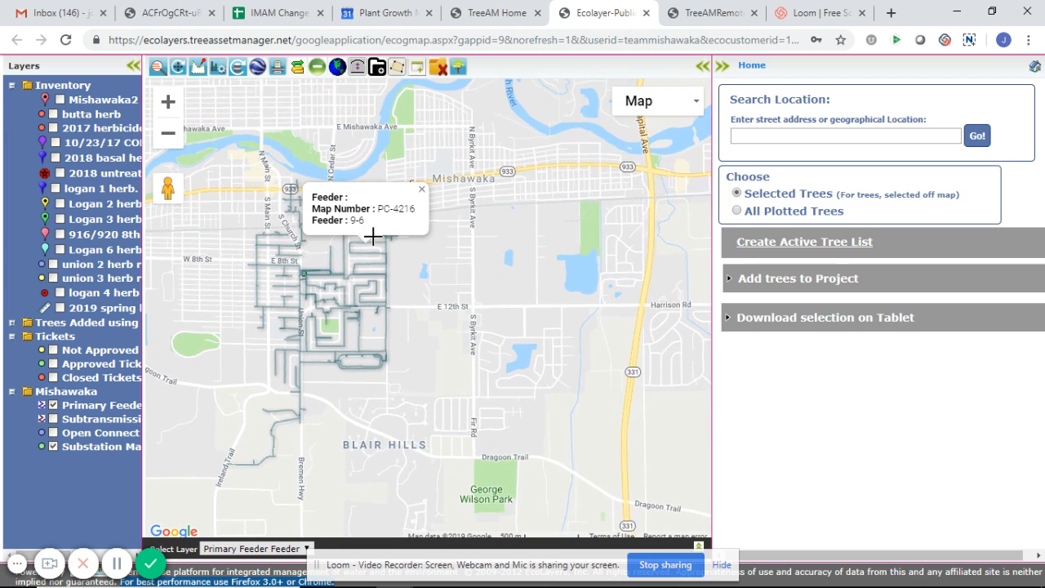
{"action": "left_click", "coordinate": [305, 280]}
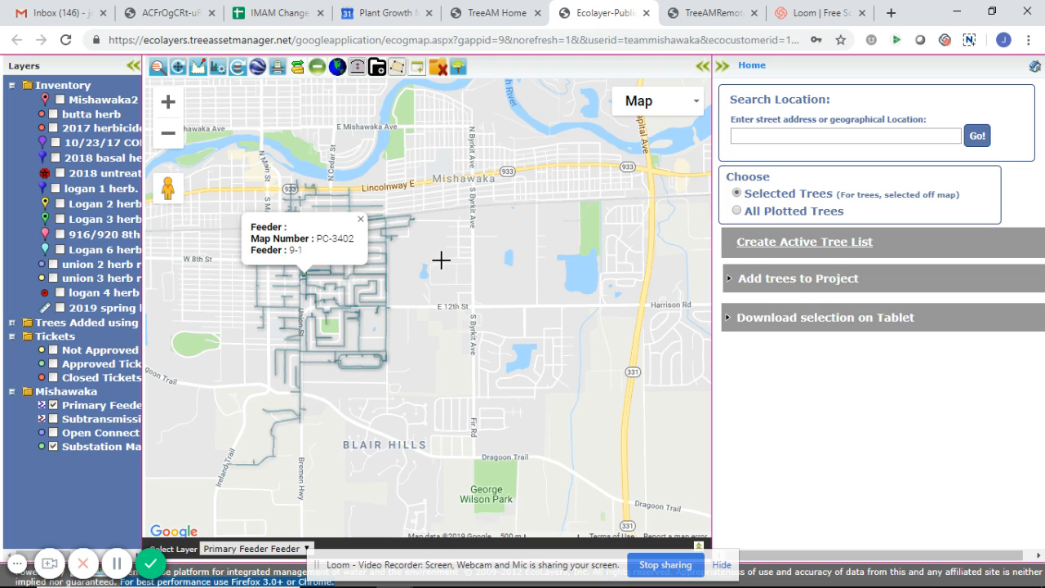
{"action": "left_click", "coordinate": [360, 219]}
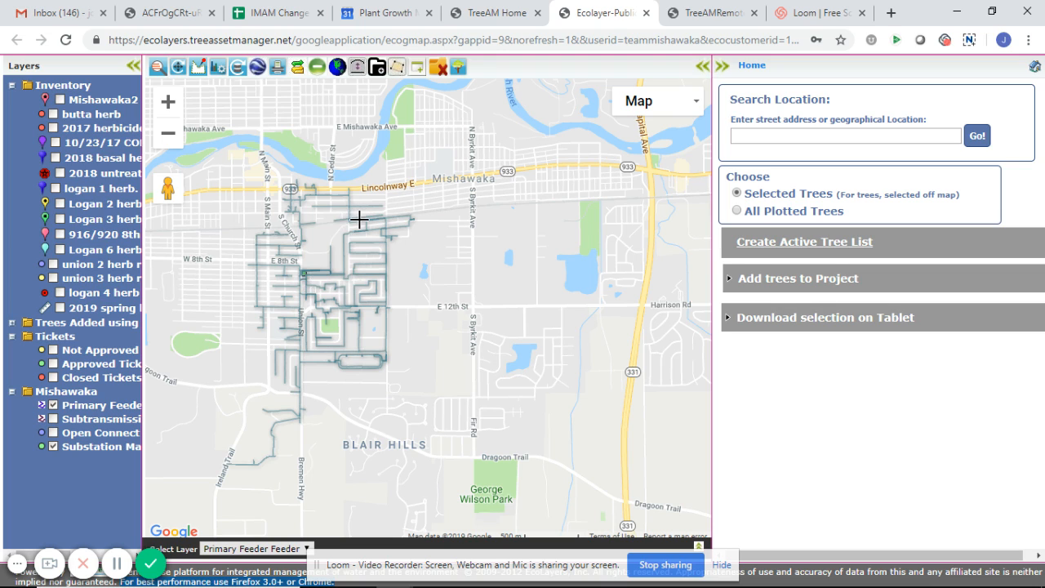
- Export the current map view as a KMZ file and open the download in Google Earth Pro
{"action": "left_click", "coordinate": [256, 71]}
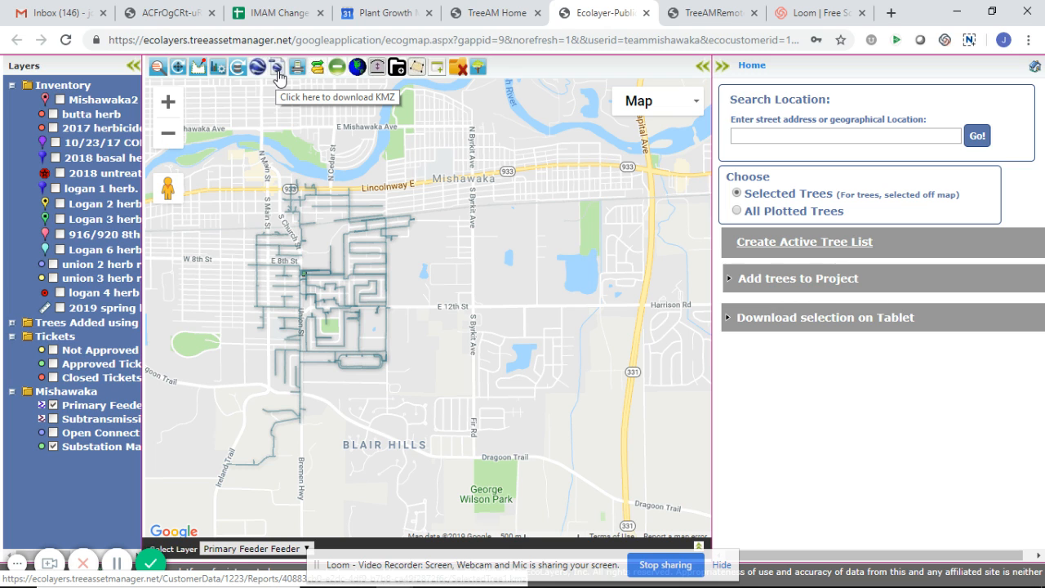
{"action": "left_click", "coordinate": [278, 73]}
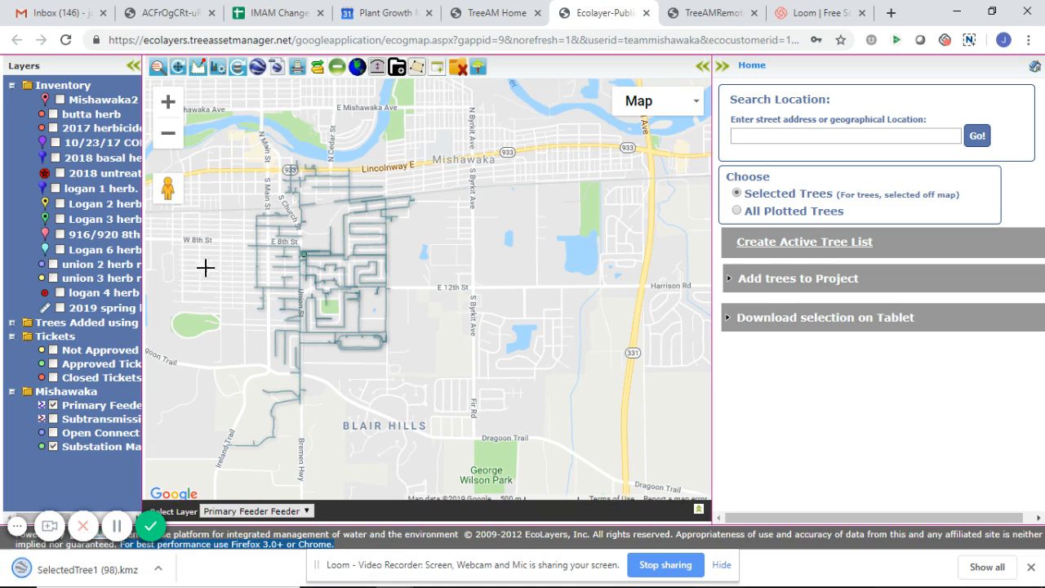
{"action": "left_click", "coordinate": [82, 578]}
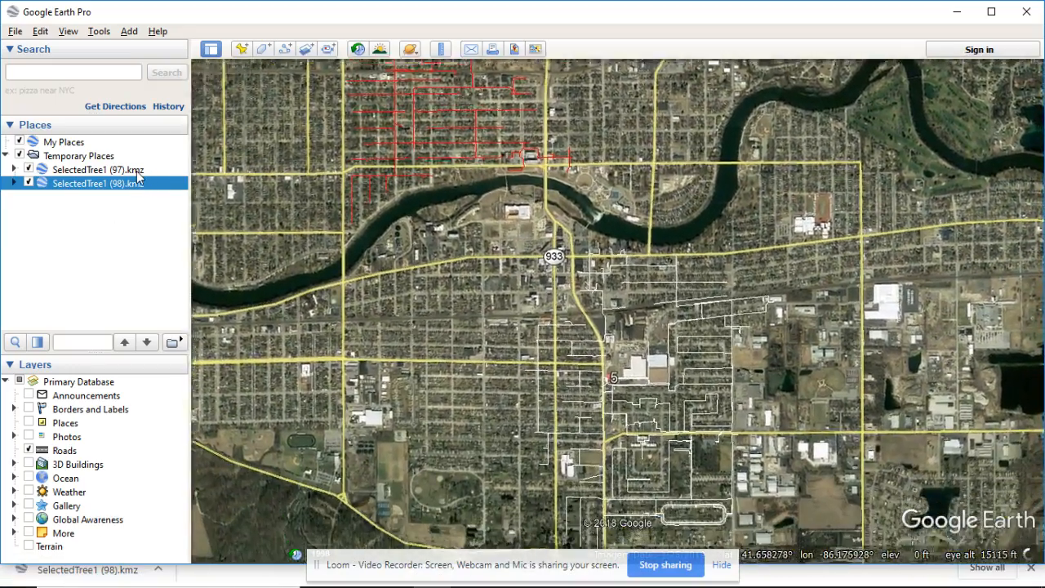
- Delete the older SelectedTree1 (97).kmz from Temporary Places in Google Earth Pro
{"action": "right_click", "coordinate": [136, 170]}
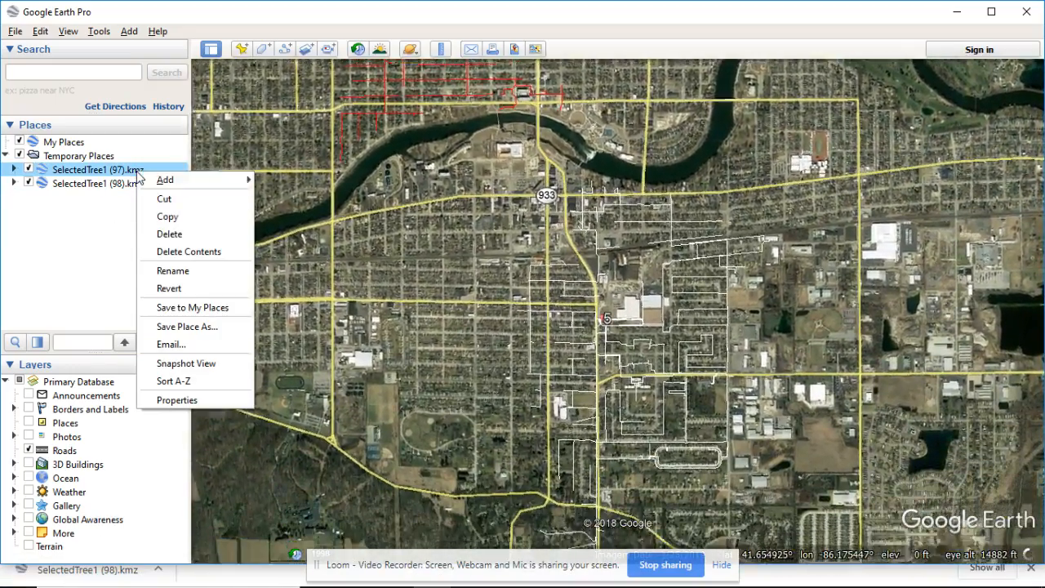
{"action": "left_click", "coordinate": [171, 233]}
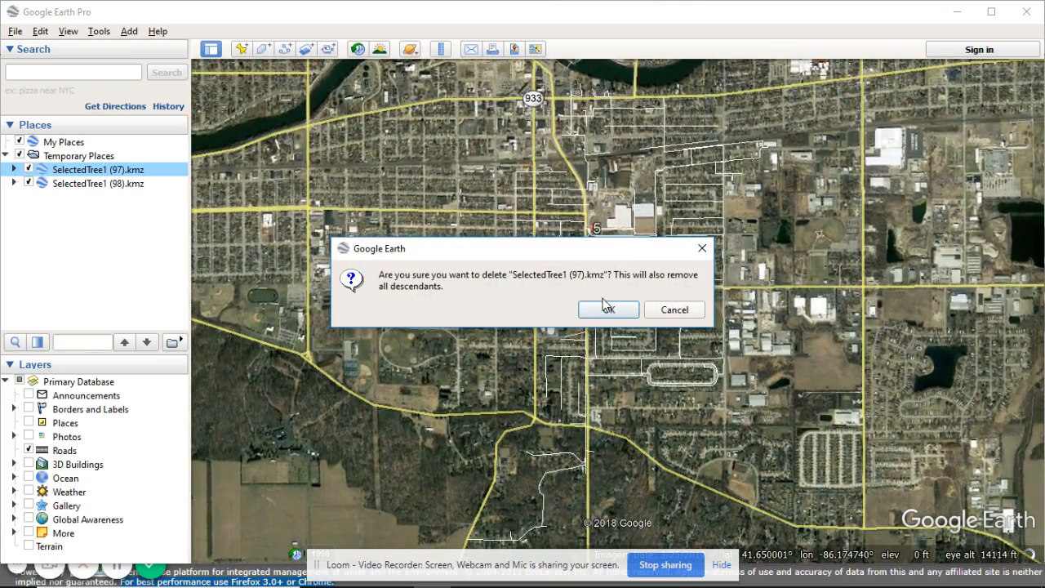
{"action": "left_click", "coordinate": [605, 309]}
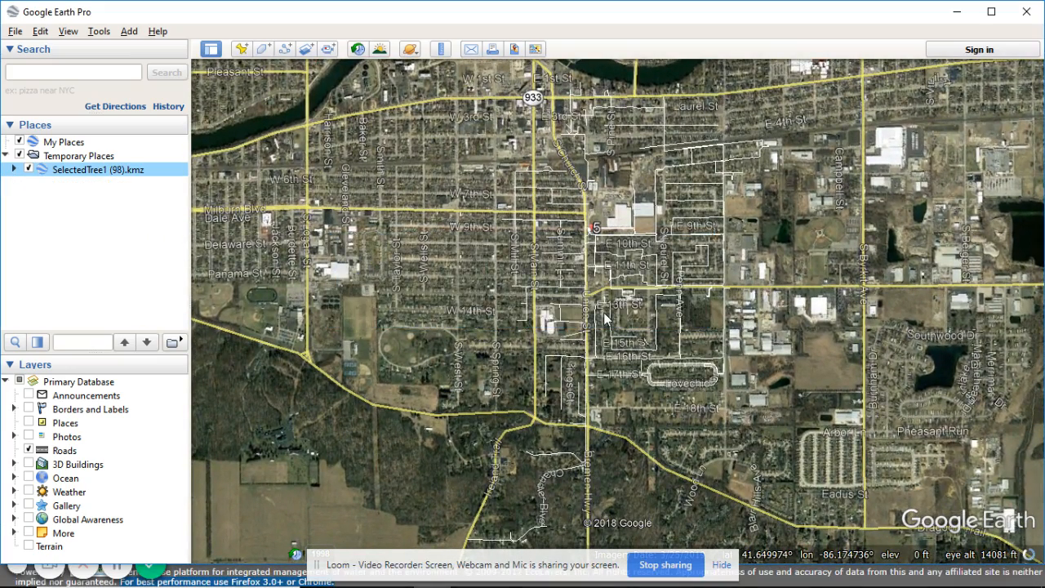
- Check the details of the imported Union substation marker and the feeder line just west of it
{"action": "left_click", "coordinate": [592, 229]}
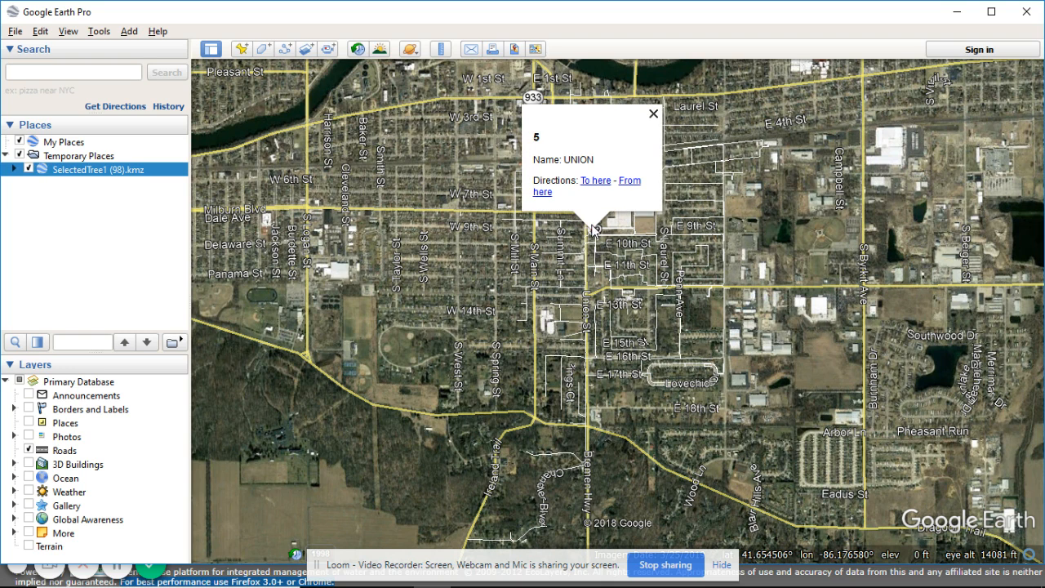
{"action": "left_click", "coordinate": [653, 114]}
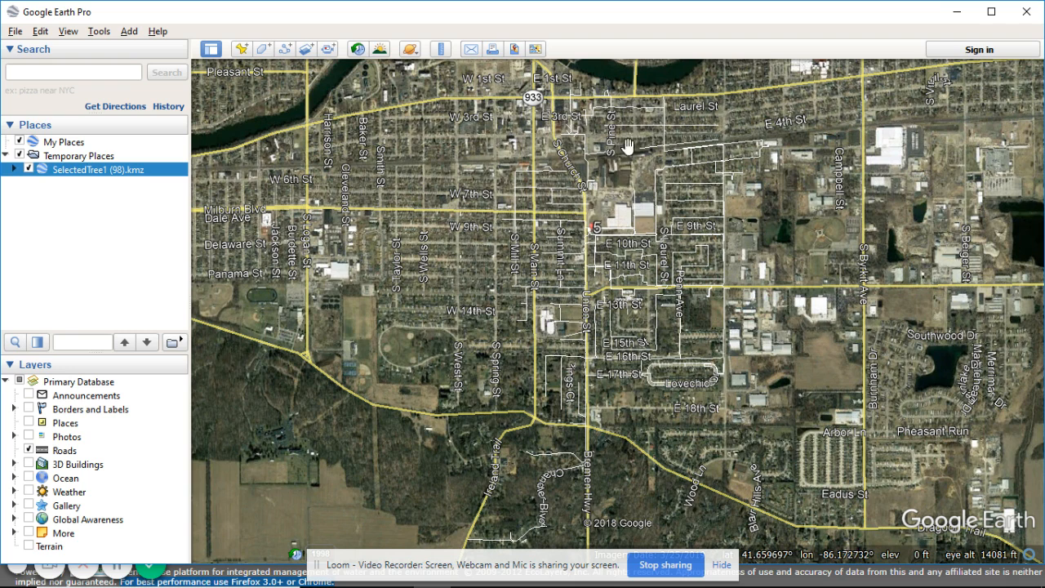
{"action": "left_click", "coordinate": [573, 228]}
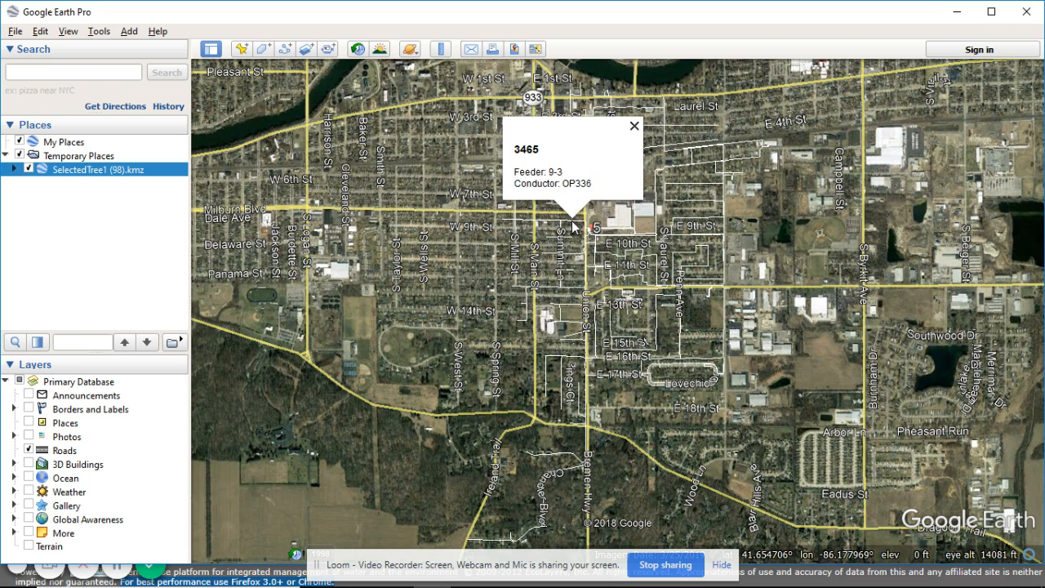
{"action": "left_click", "coordinate": [633, 126]}
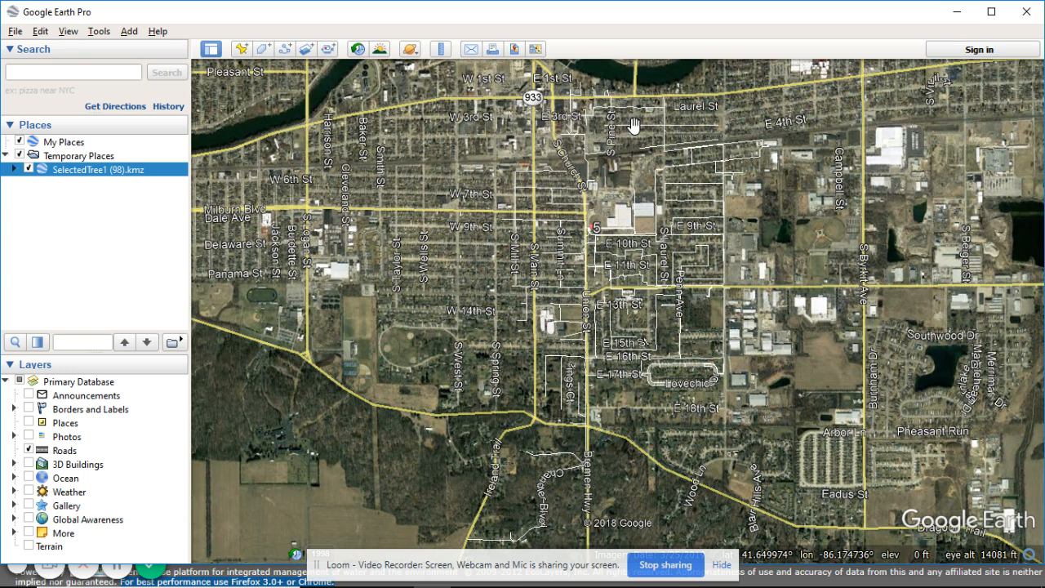
- Change the line color of SelectedTree1 (98).kmz to red in its folder properties
{"action": "right_click", "coordinate": [118, 175]}
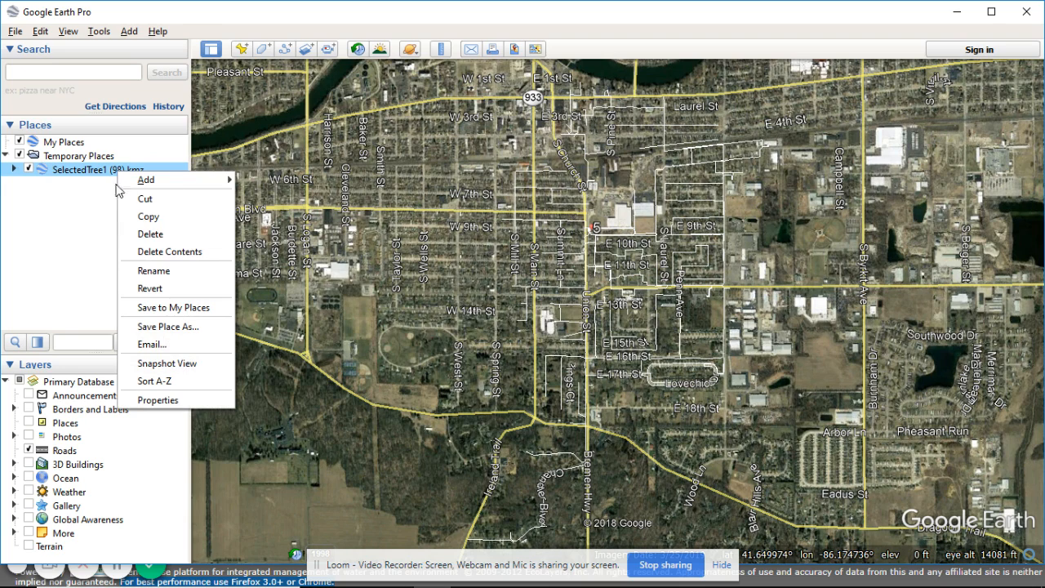
{"action": "left_click", "coordinate": [169, 399]}
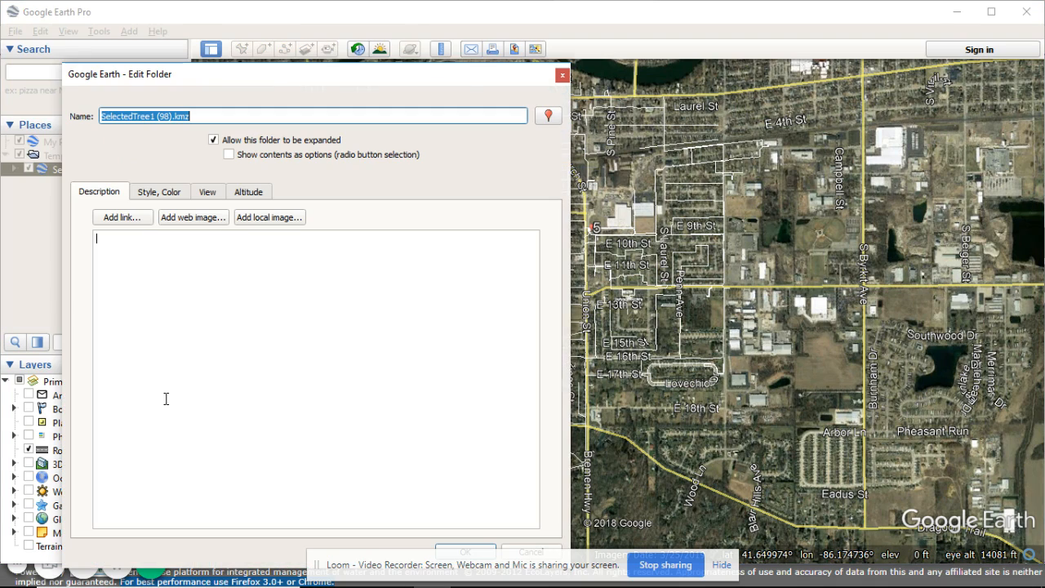
{"action": "left_click", "coordinate": [174, 195]}
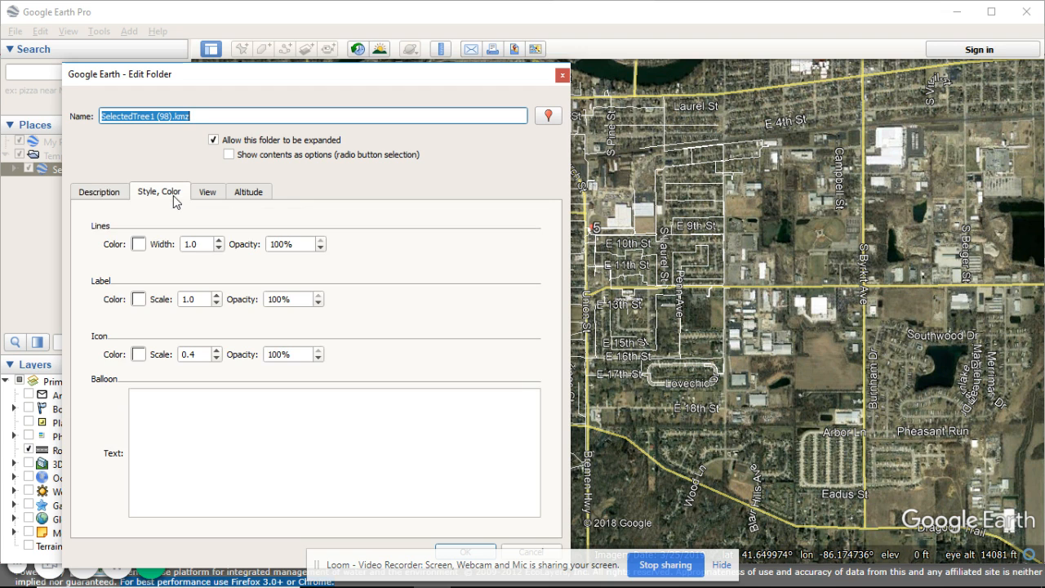
{"action": "left_click", "coordinate": [138, 245]}
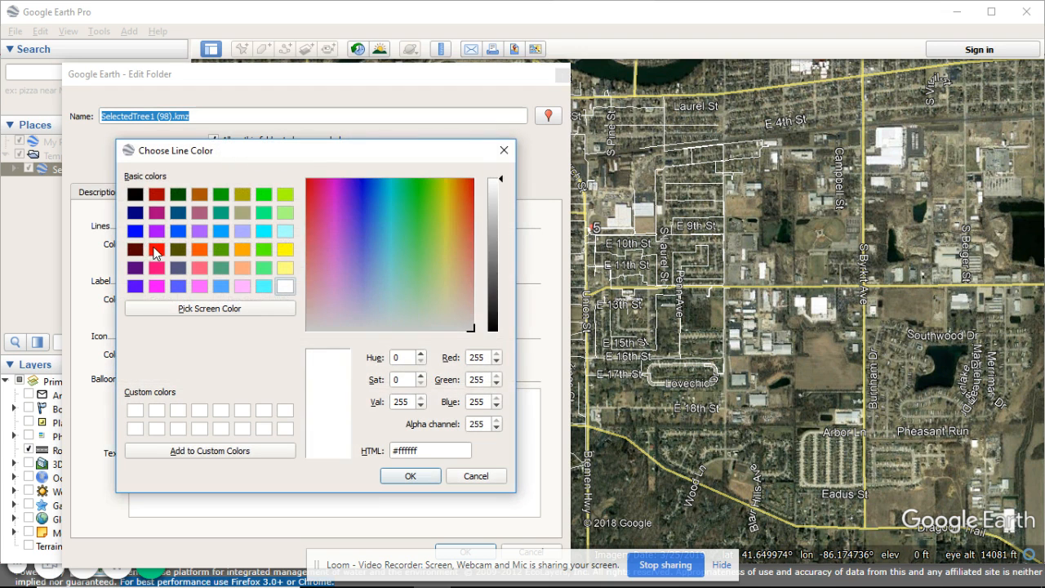
{"action": "left_click", "coordinate": [156, 251]}
{"action": "left_click", "coordinate": [417, 477]}
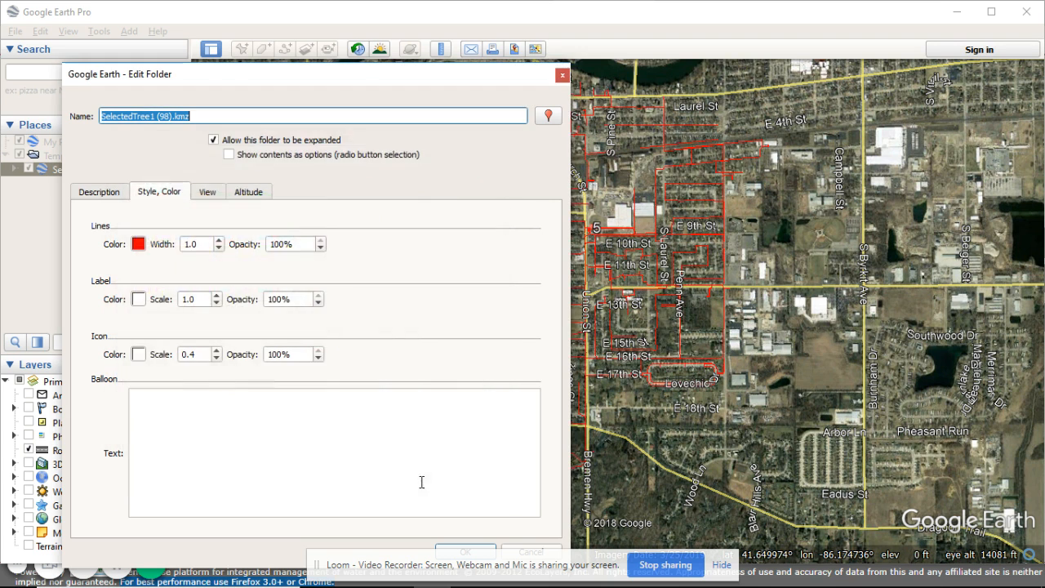
{"action": "left_click", "coordinate": [453, 551]}
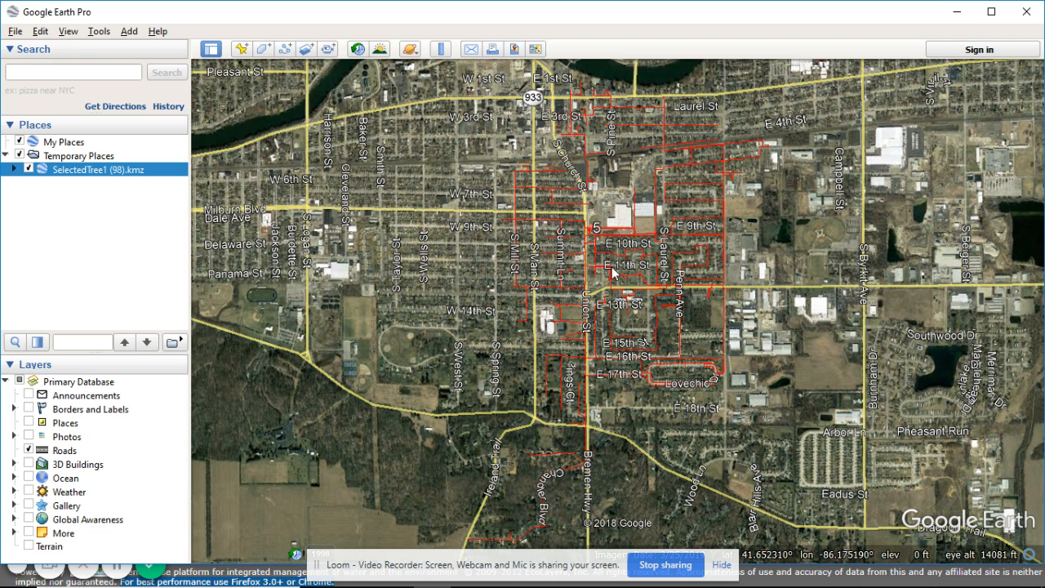
- Save SelectedTree1 (98).kmz as a KML file named Union Substation Primary in the IMAM Routine Units folder
{"action": "left_click_drag", "start_coordinate": [600, 239], "coordinate": [475, 260]}
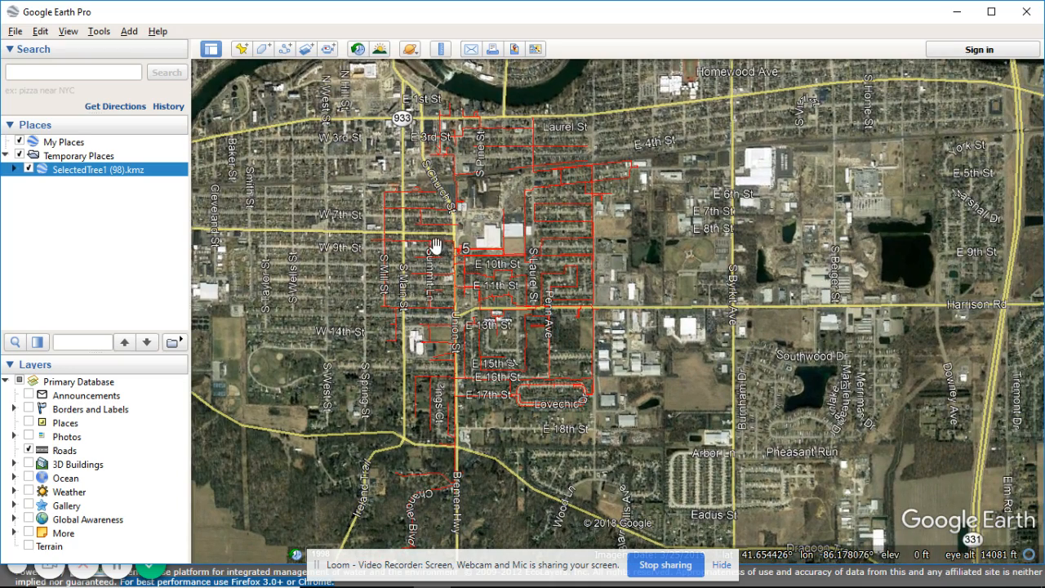
{"action": "right_click", "coordinate": [132, 174]}
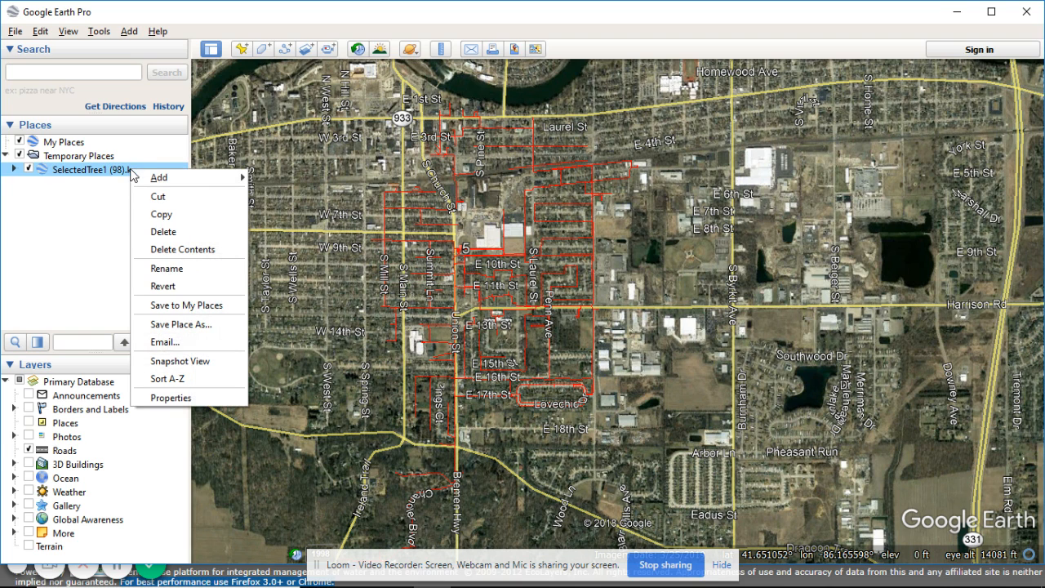
{"action": "left_click", "coordinate": [116, 203]}
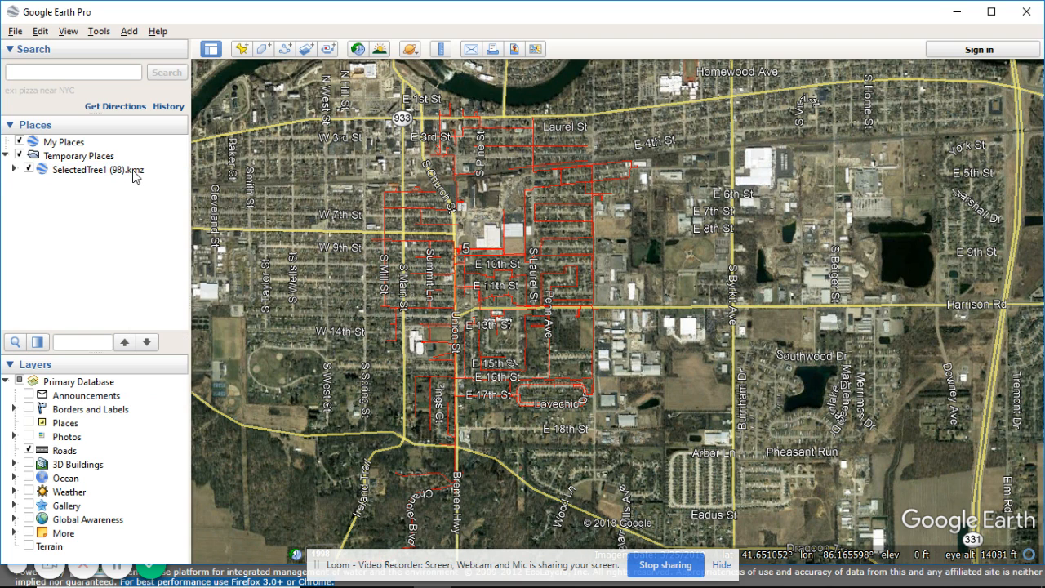
{"action": "right_click", "coordinate": [135, 175]}
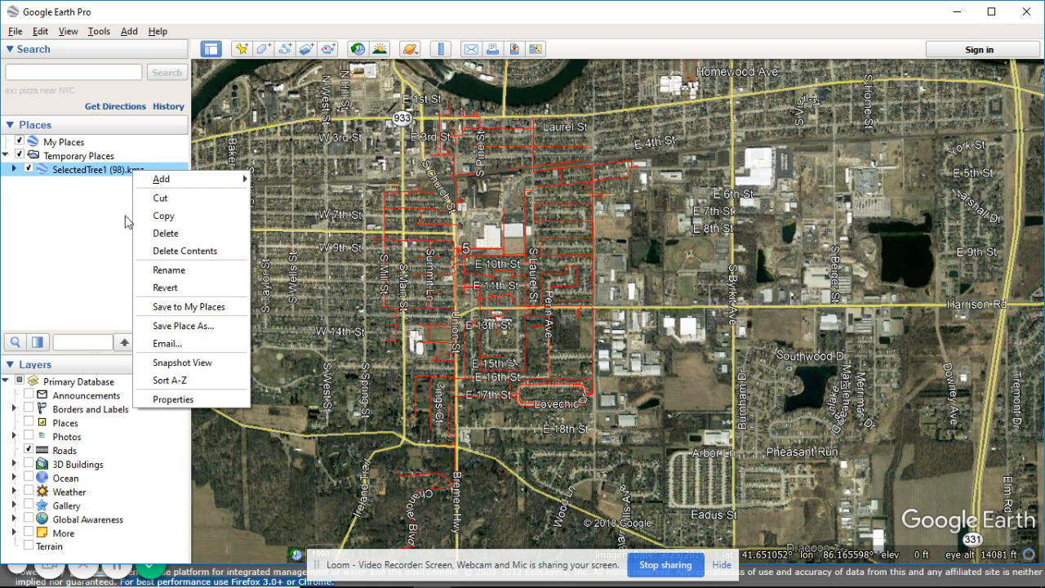
{"action": "left_click", "coordinate": [184, 326]}
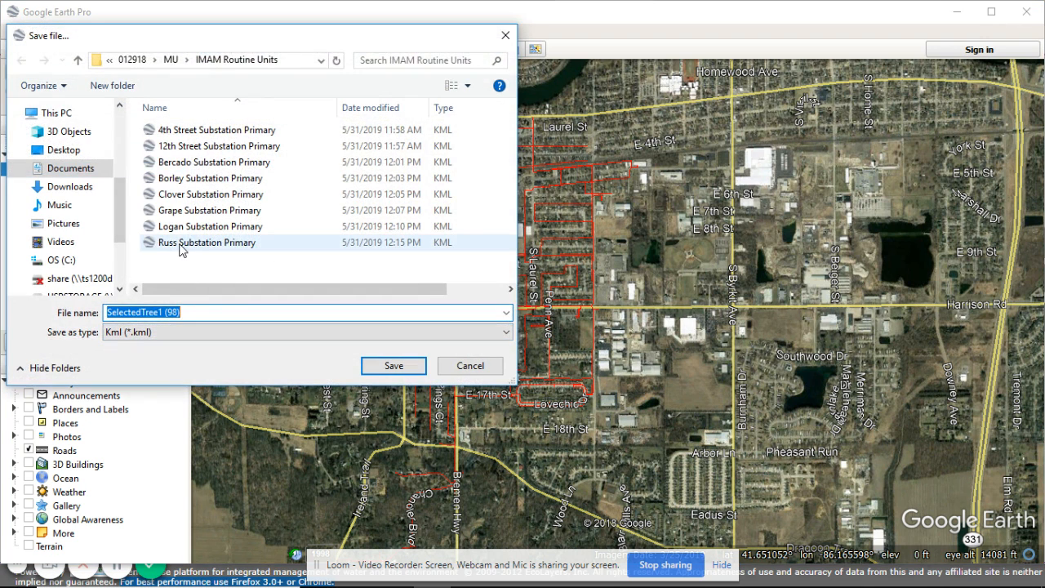
{"action": "left_click", "coordinate": [182, 245]}
{"action": "left_click", "coordinate": [128, 311]}
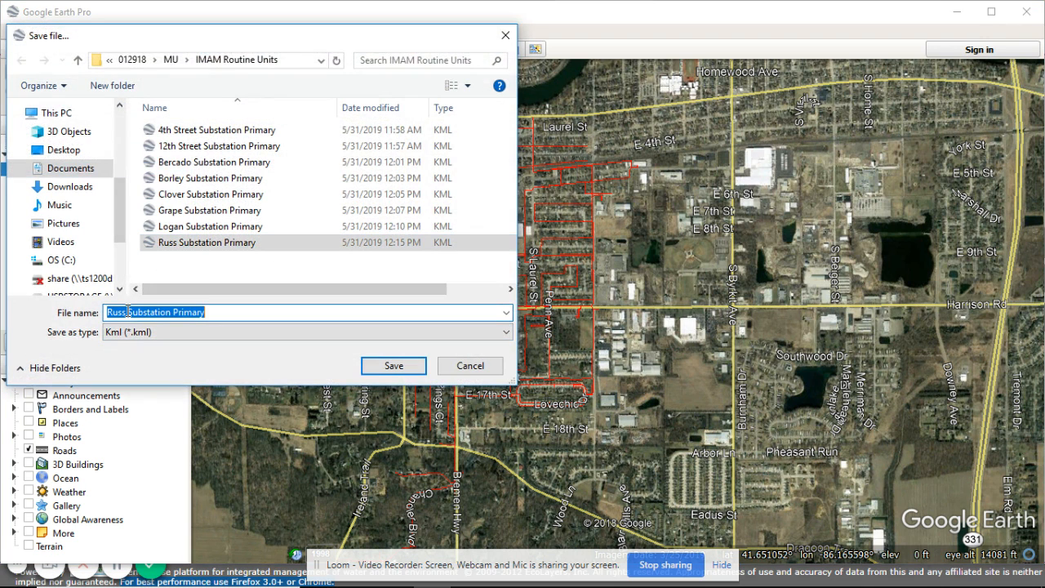
{"action": "double_click", "coordinate": [128, 311]}
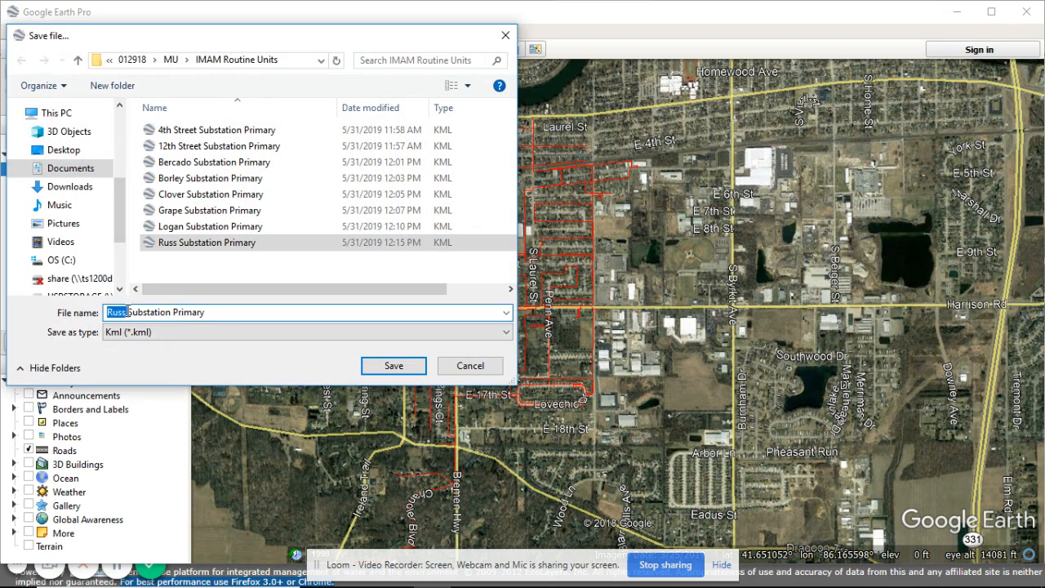
{"action": "type", "text": "Union"}
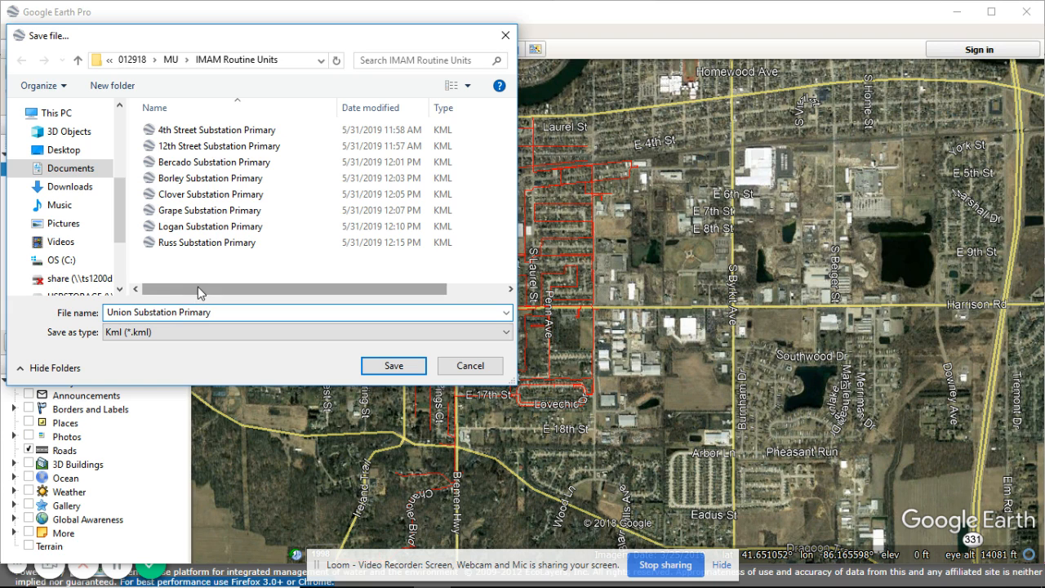
{"action": "left_click", "coordinate": [141, 337]}
{"action": "left_click", "coordinate": [130, 349]}
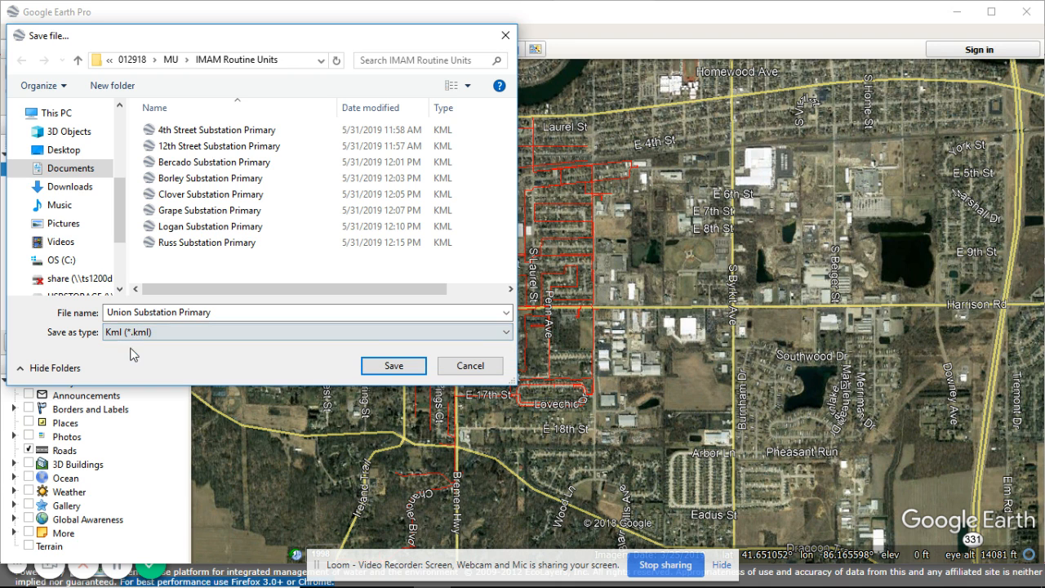
{"action": "left_click", "coordinate": [394, 367]}
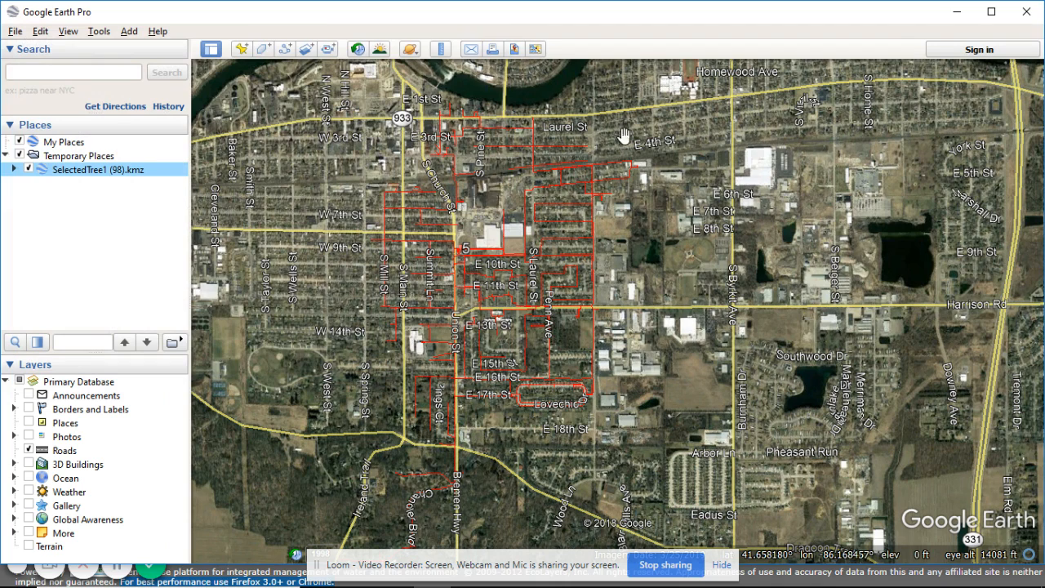
- Switch to TreeAM Remote in Chrome and load the local file Union Substation Primary onto the Mishawaka map
{"action": "key", "text": "alt+Tab"}
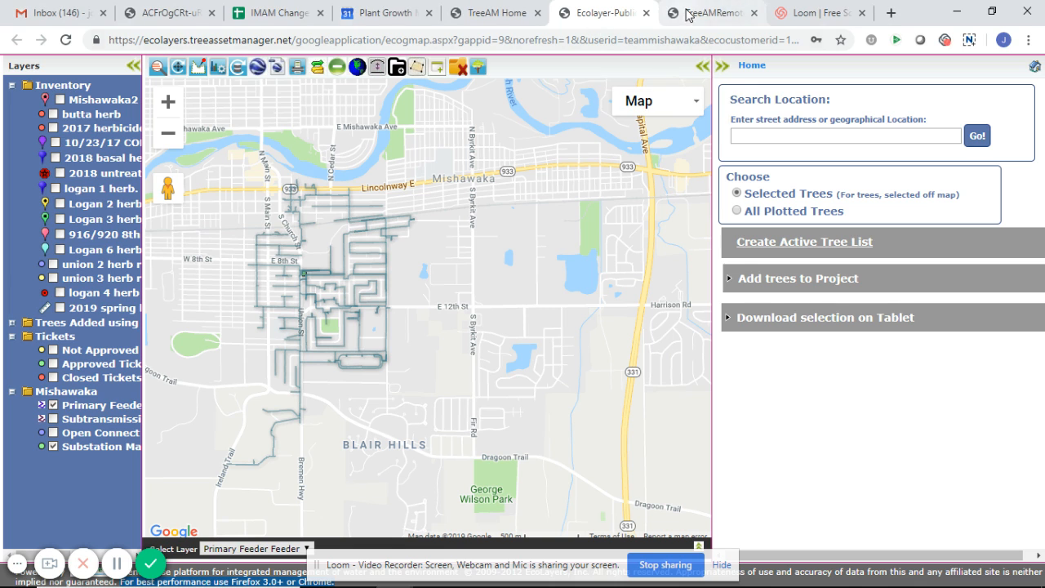
{"action": "left_click", "coordinate": [693, 13]}
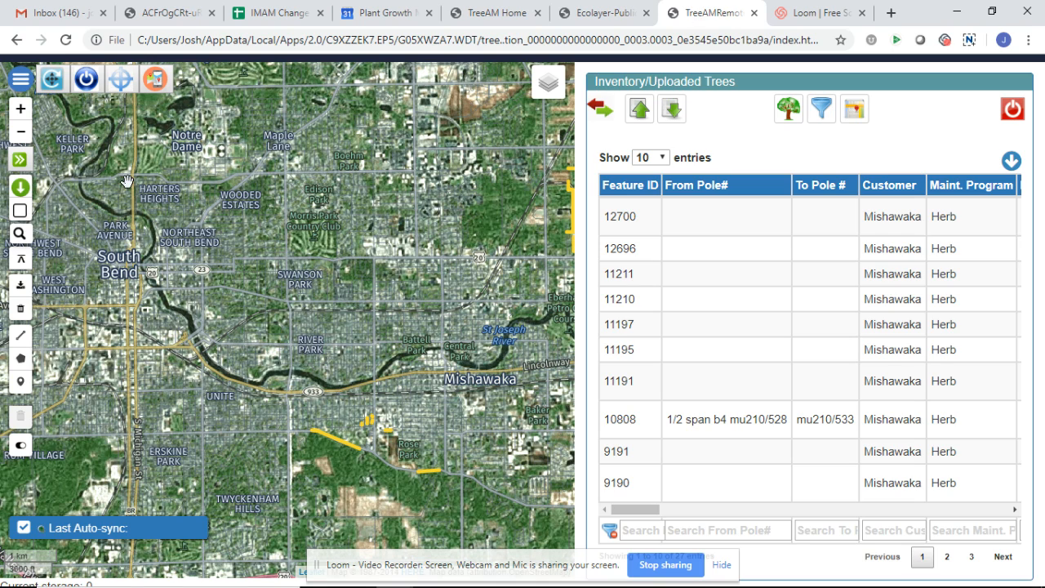
{"action": "left_click_drag", "start_coordinate": [185, 230], "coordinate": [36, 165]}
{"action": "left_click_drag", "start_coordinate": [439, 223], "coordinate": [333, 241]}
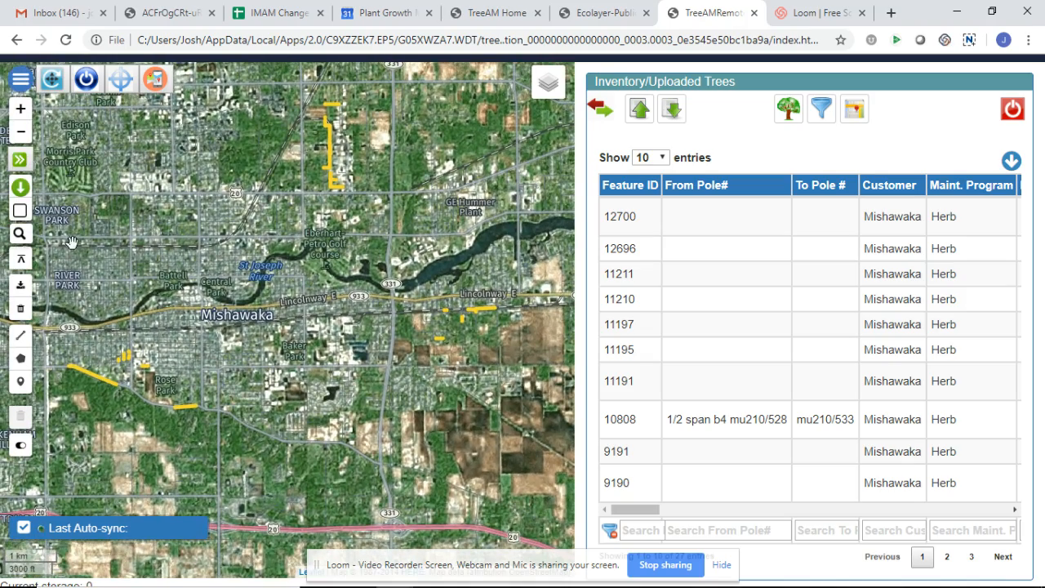
{"action": "left_click", "coordinate": [22, 260]}
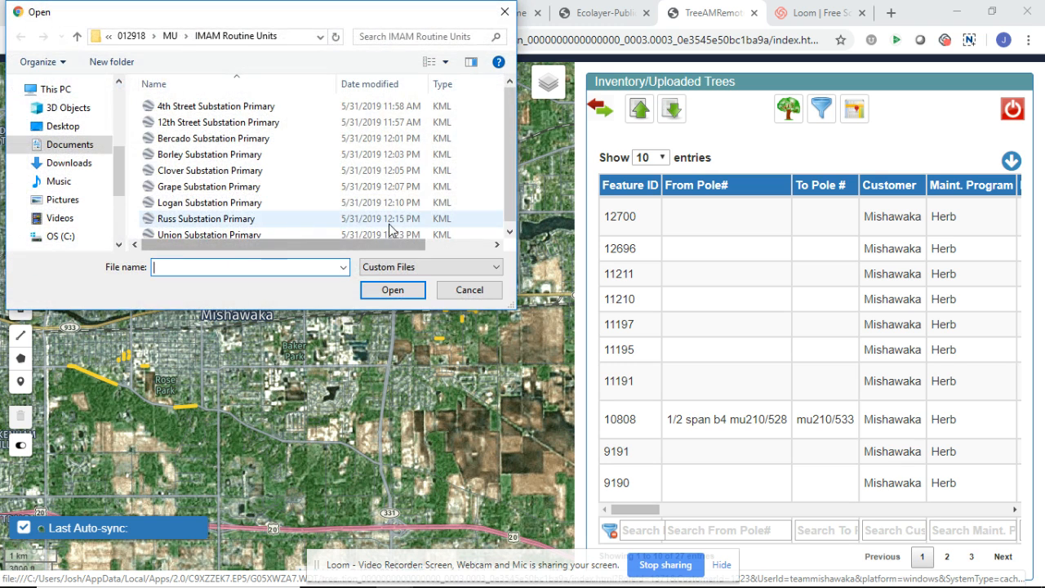
{"action": "left_click_drag", "start_coordinate": [511, 200], "coordinate": [511, 227]}
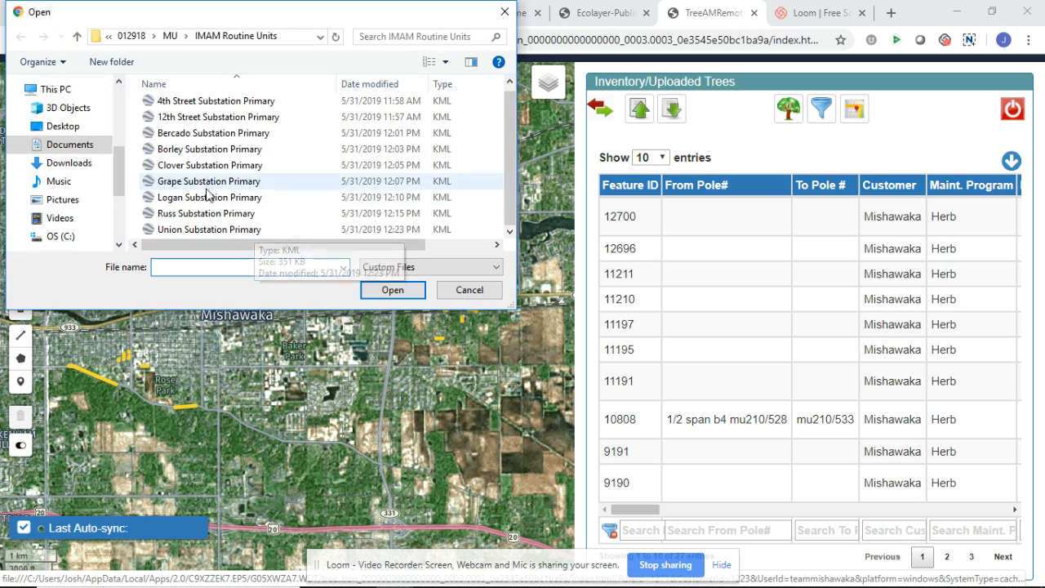
{"action": "left_click", "coordinate": [198, 232]}
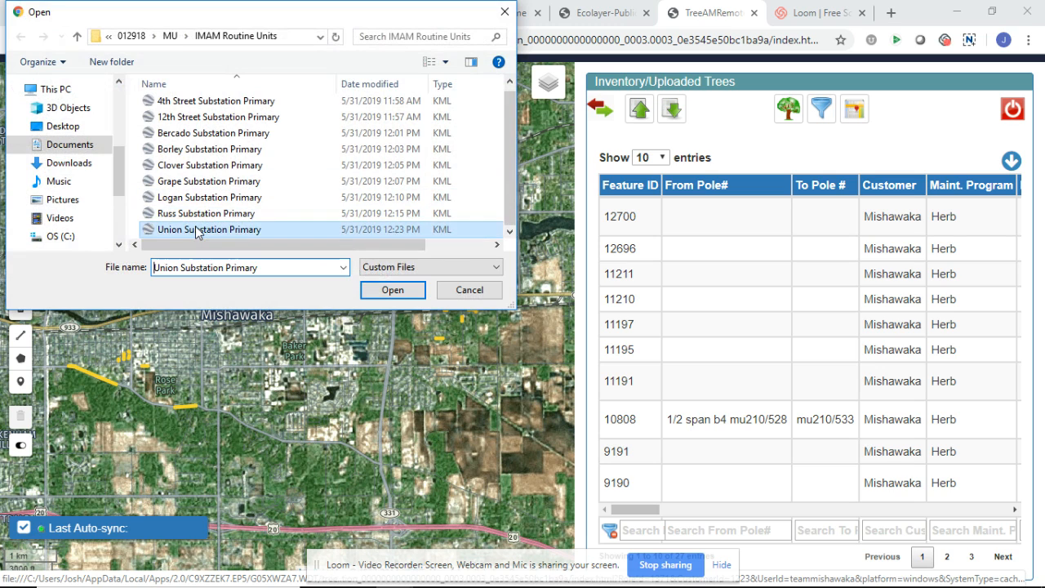
{"action": "left_click", "coordinate": [391, 291]}
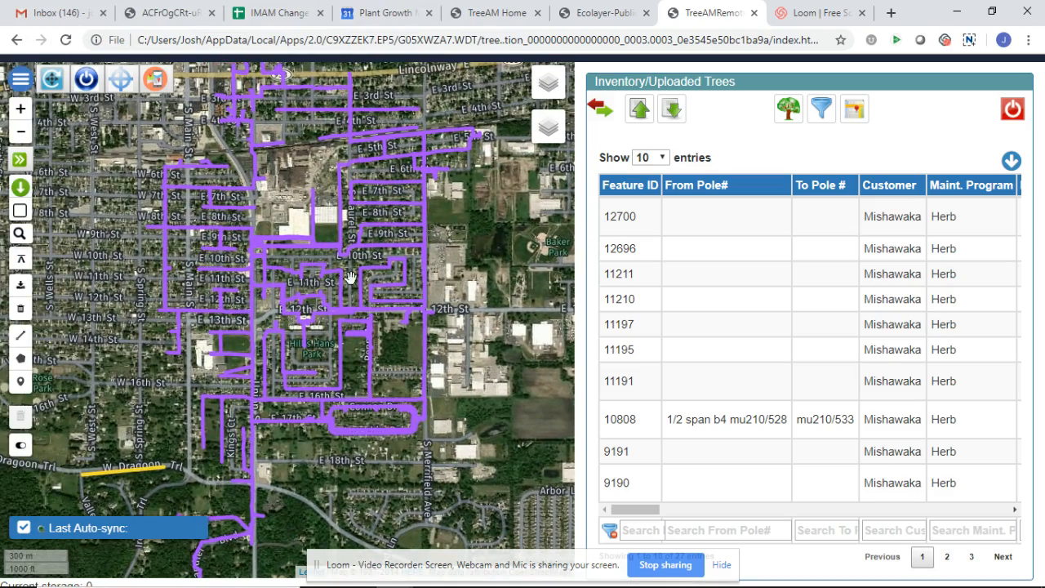
- Check the feeder and conductor details of several Union feeder lines in the west, northeast, north and south of the network
{"action": "left_click_drag", "start_coordinate": [287, 182], "coordinate": [279, 243]}
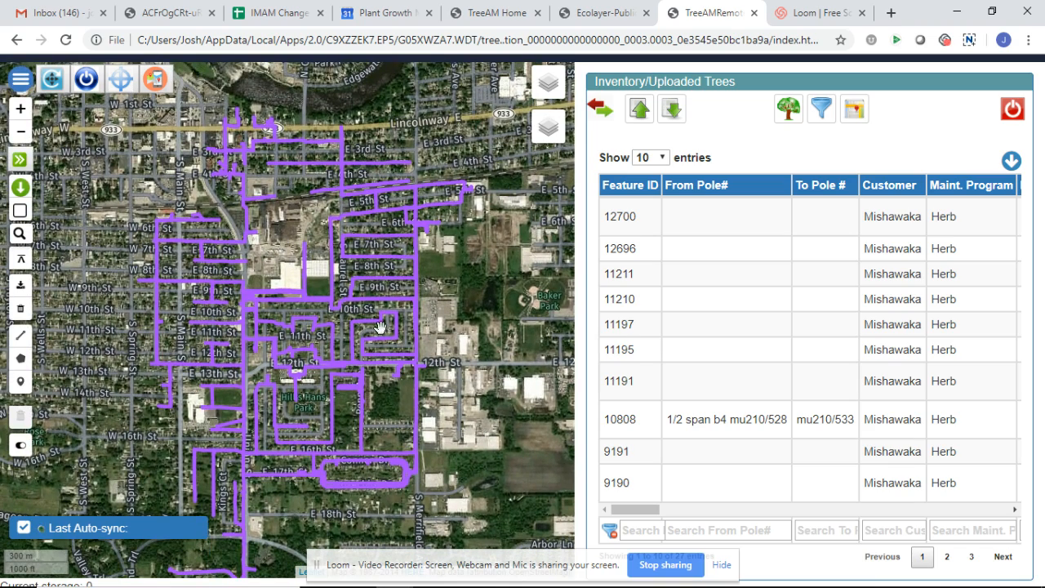
{"action": "left_click", "coordinate": [159, 335]}
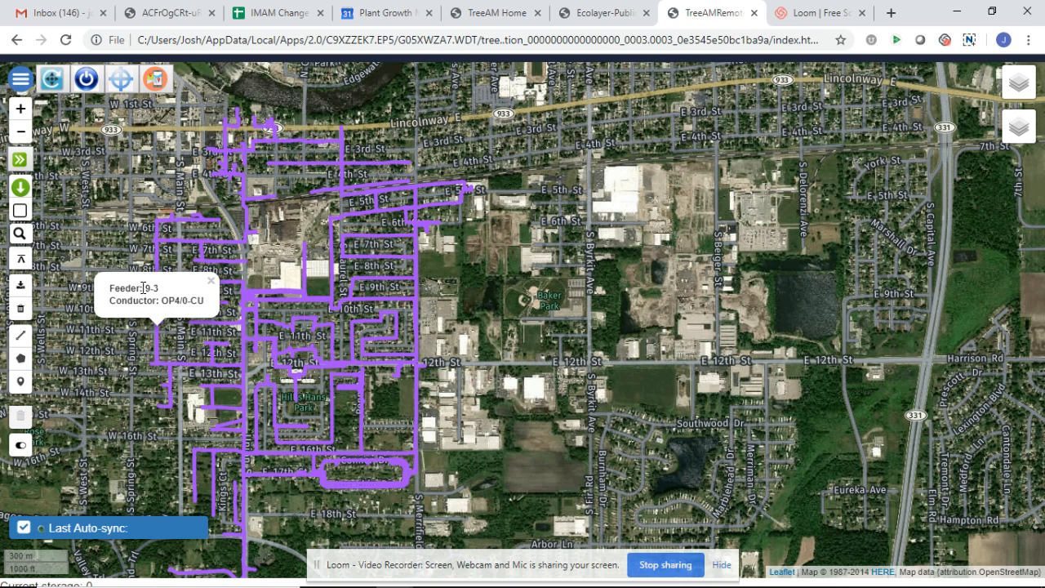
{"action": "left_click", "coordinate": [394, 282]}
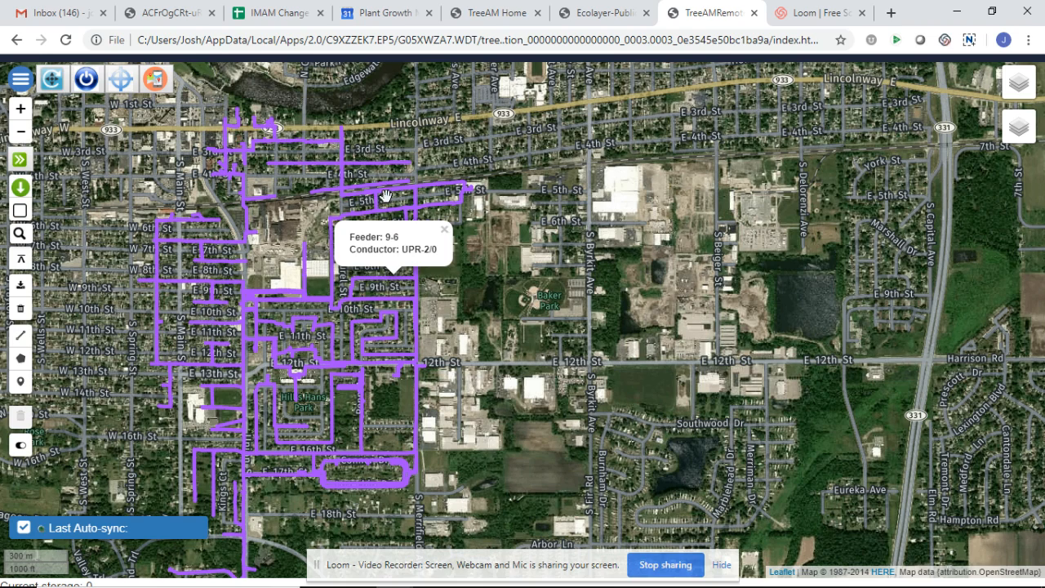
{"action": "left_click", "coordinate": [326, 165]}
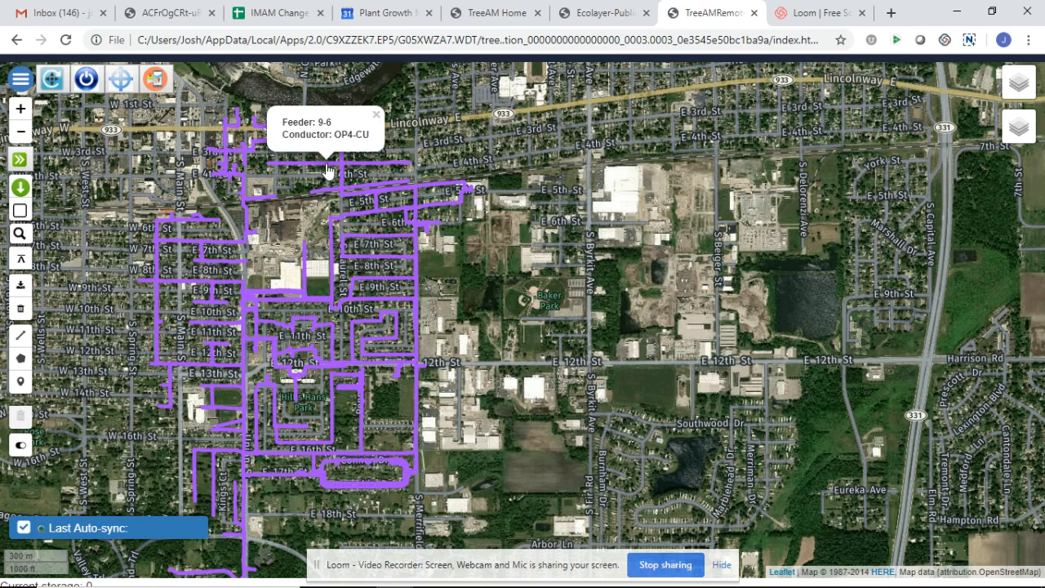
{"action": "left_click", "coordinate": [331, 429]}
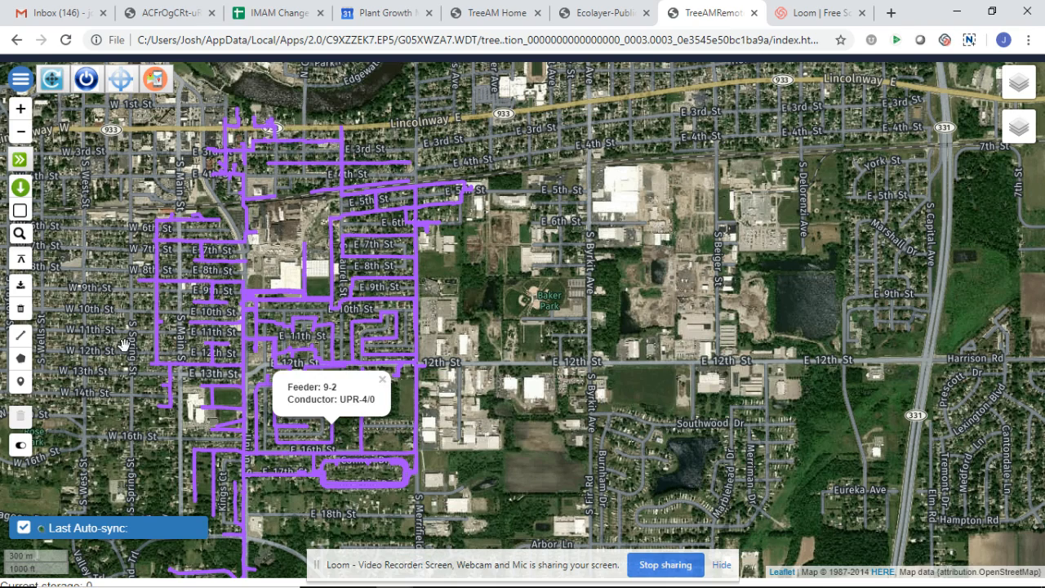
{"action": "left_click_drag", "start_coordinate": [122, 343], "coordinate": [211, 357]}
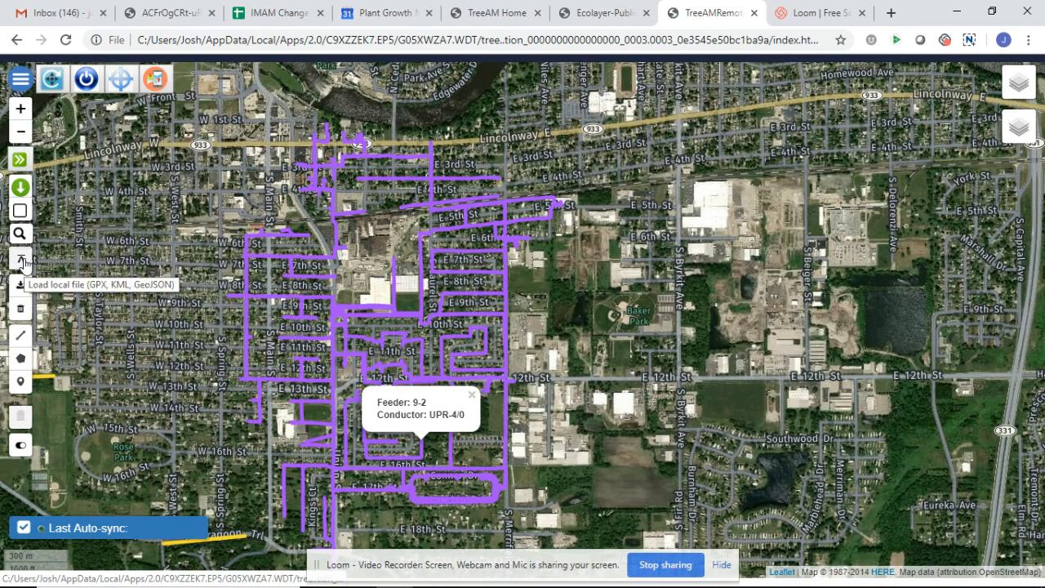
- Load the local file Logan Substation Primary onto the map
{"action": "left_click", "coordinate": [22, 259]}
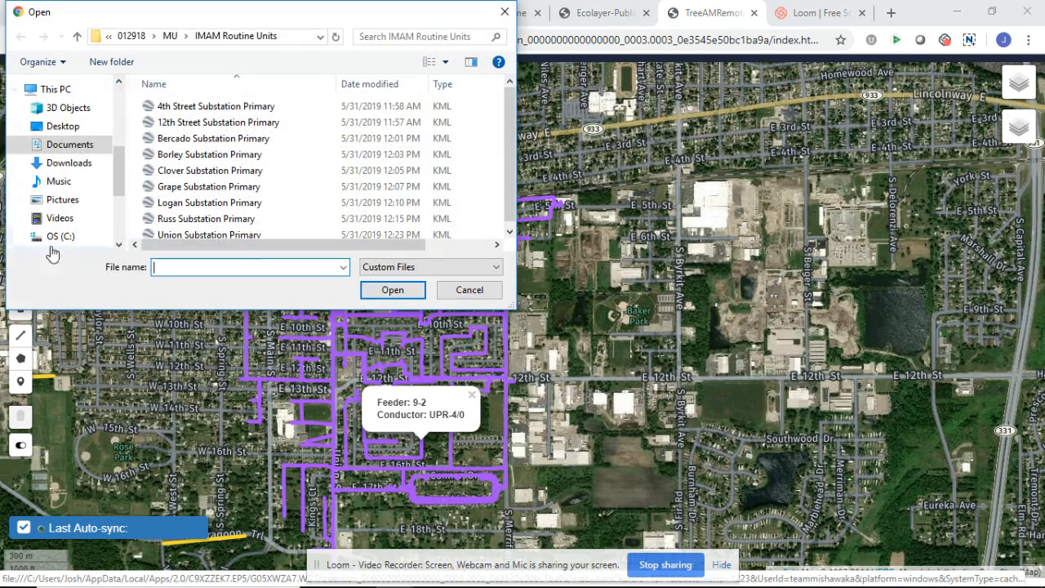
{"action": "left_click", "coordinate": [200, 204]}
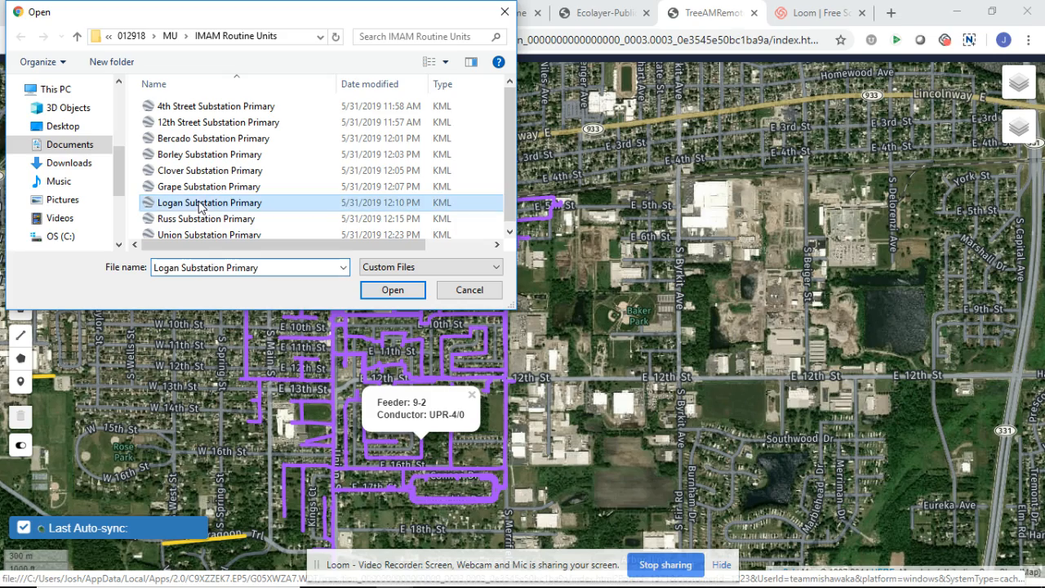
{"action": "left_click", "coordinate": [415, 291]}
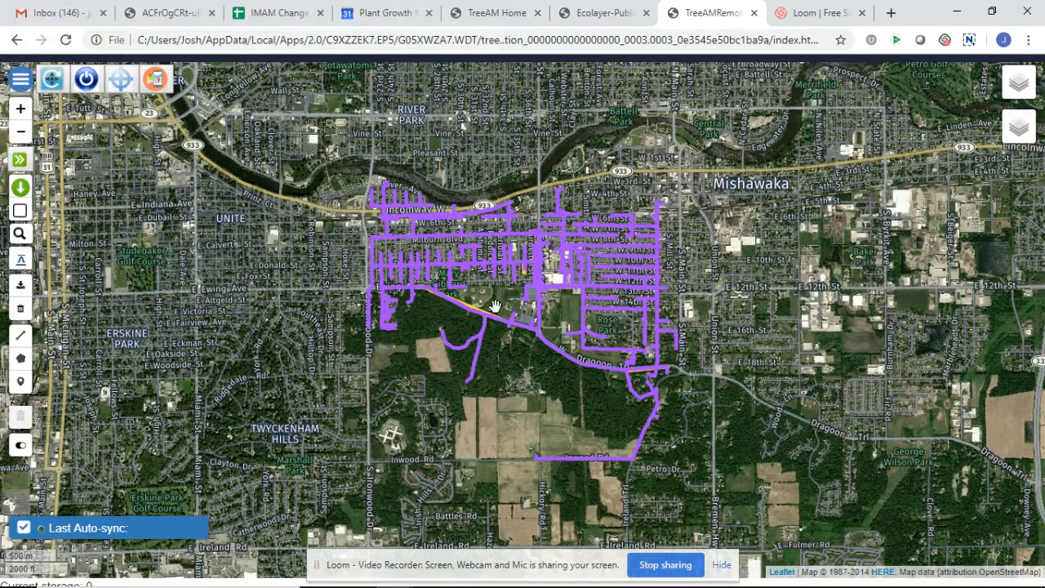
- Check the details of the herbicide line along Dragoon Trail and of the Logan feeder line next to it
{"action": "scroll", "coordinate": [494, 307], "scroll_direction": "up", "scroll_amount": 1}
{"action": "left_click", "coordinate": [462, 319]}
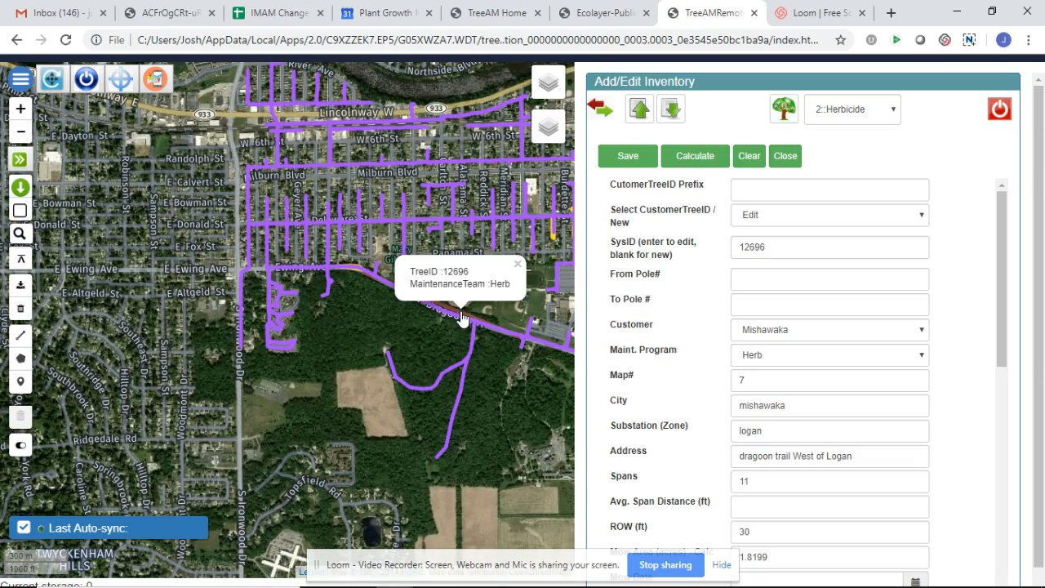
{"action": "left_click", "coordinate": [517, 267]}
{"action": "left_click_drag", "start_coordinate": [517, 317], "coordinate": [448, 311]}
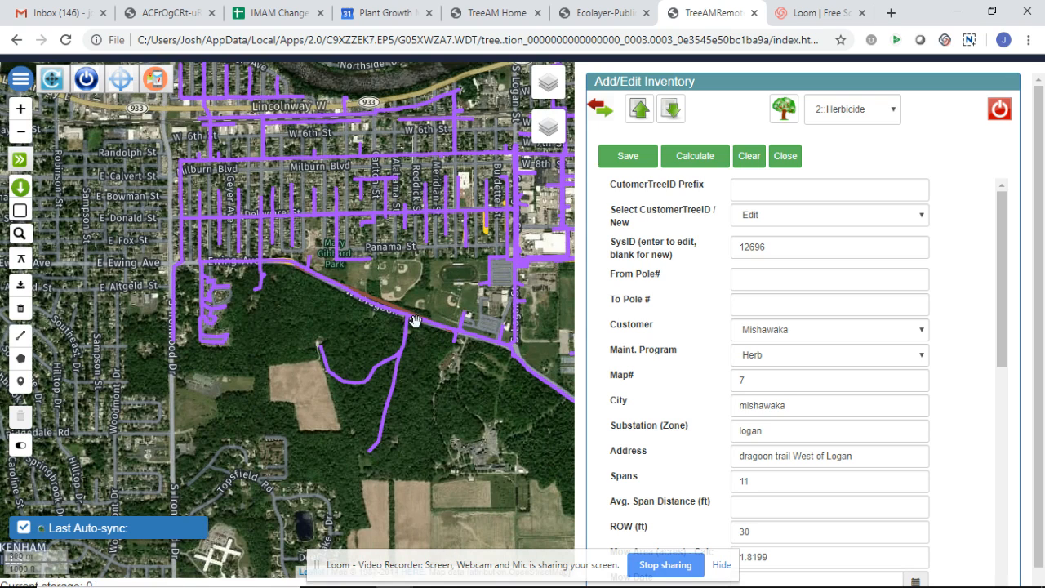
{"action": "left_click", "coordinate": [407, 320]}
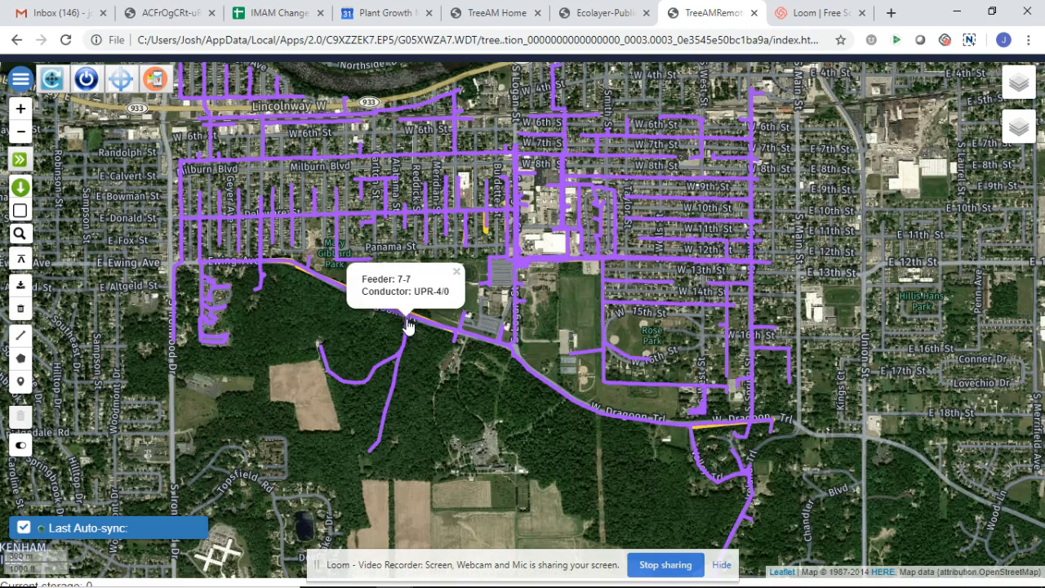
{"action": "left_click", "coordinate": [542, 317]}
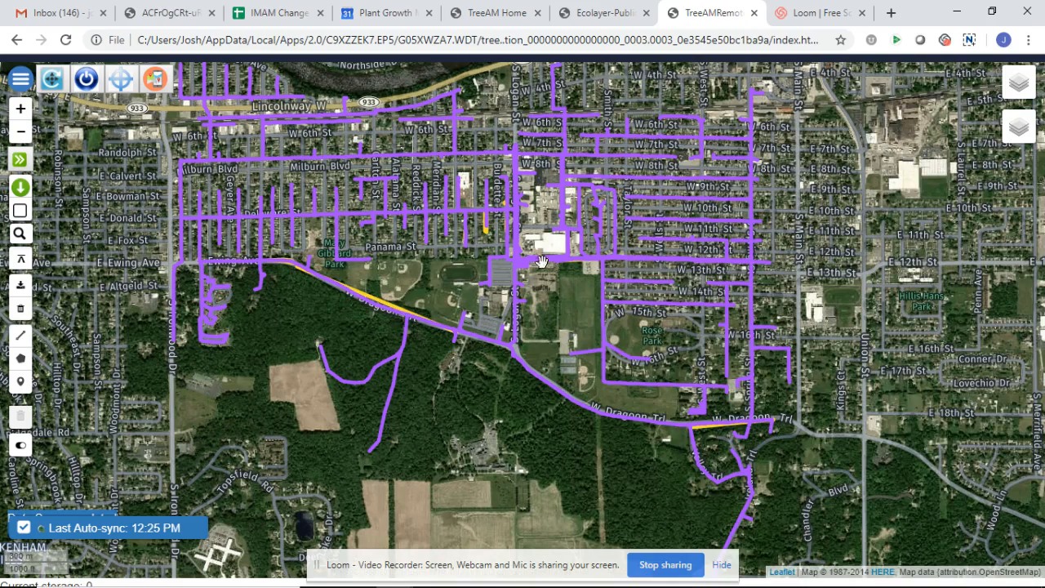
{"action": "left_click_drag", "start_coordinate": [539, 263], "coordinate": [249, 291]}
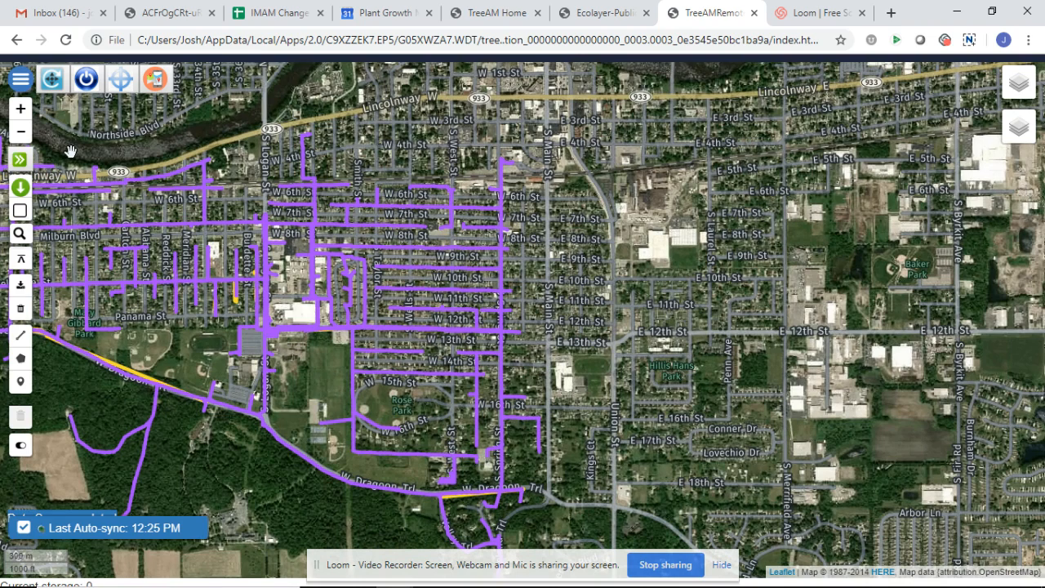
- Reopen the Add/Edit Inventory map and load the Logan Substation Primary KML over the inventory lines again
{"action": "left_click", "coordinate": [52, 82]}
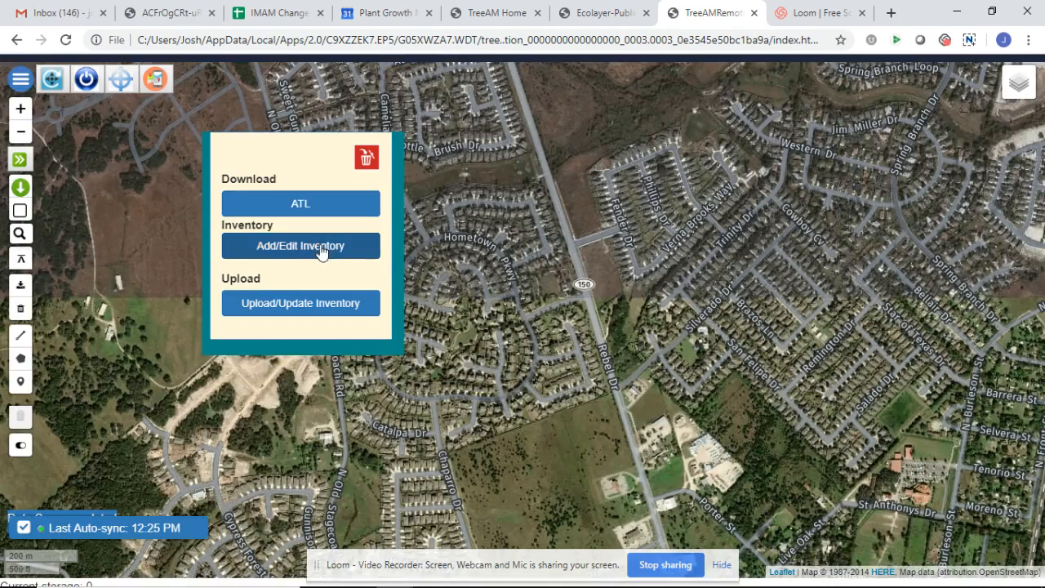
{"action": "left_click", "coordinate": [325, 249]}
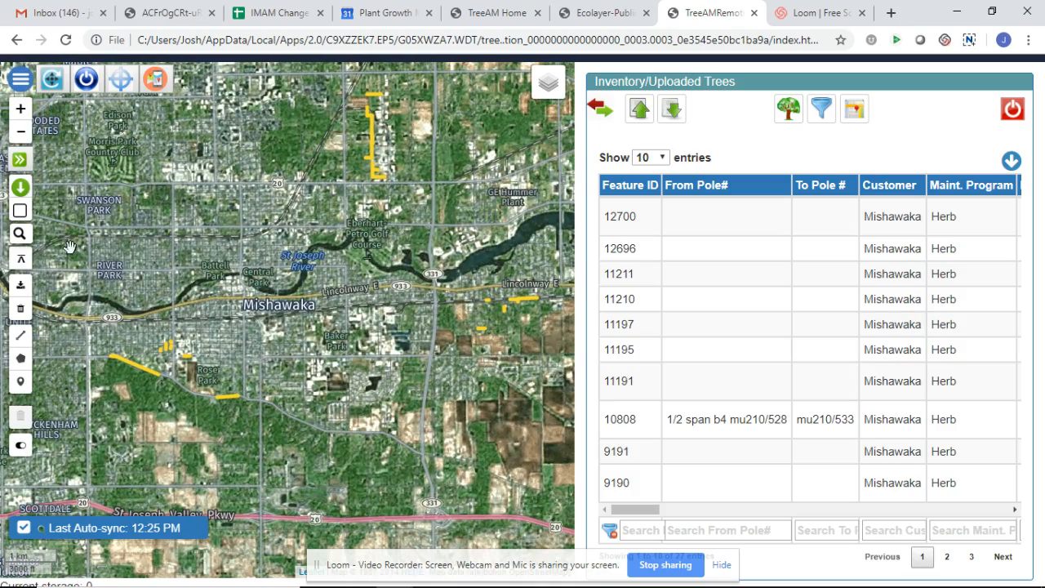
{"action": "left_click", "coordinate": [20, 263]}
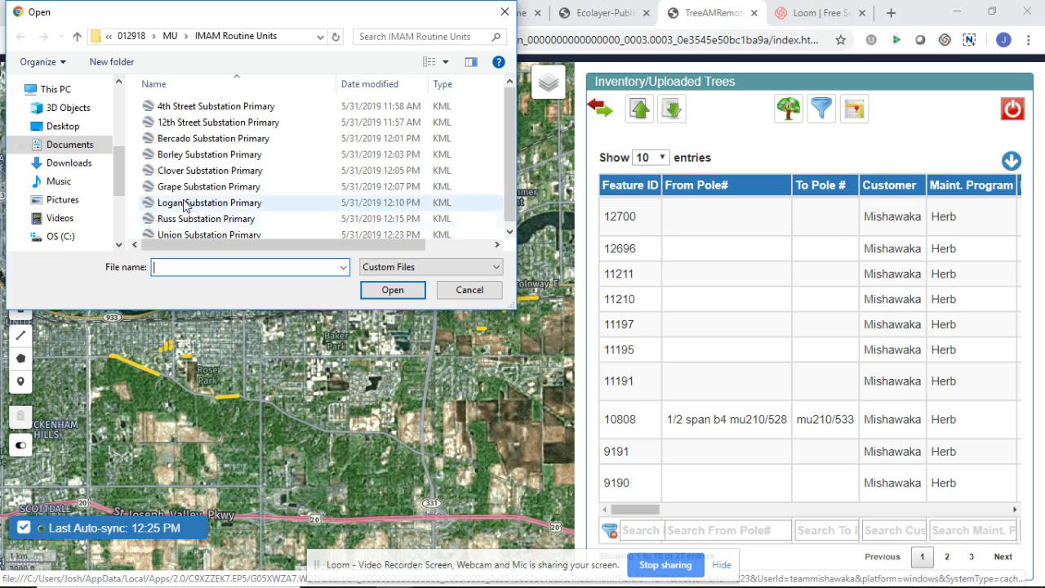
{"action": "left_click", "coordinate": [186, 202]}
{"action": "left_click", "coordinate": [393, 290]}
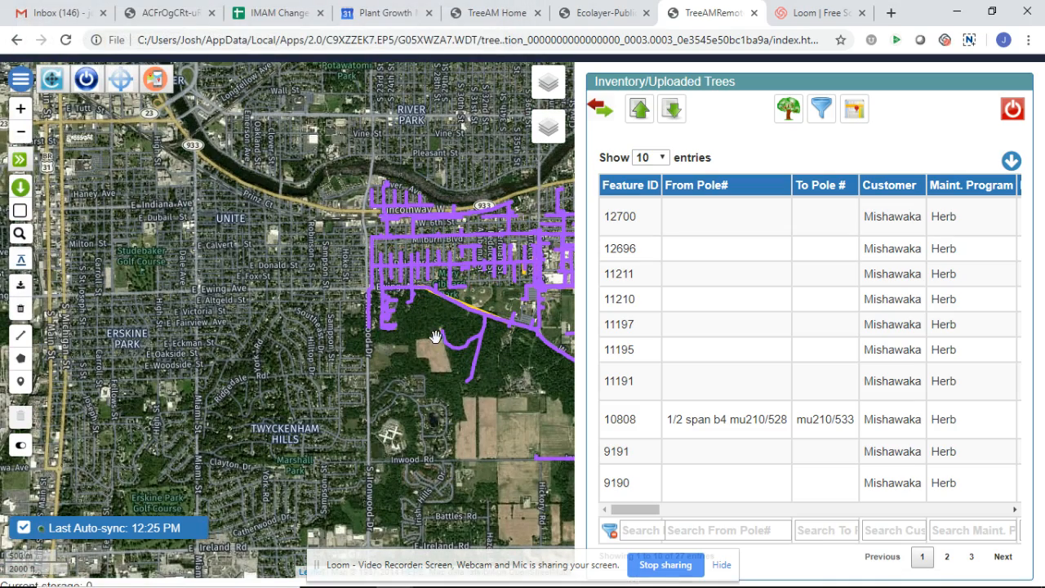
{"action": "left_click_drag", "start_coordinate": [490, 290], "coordinate": [207, 308]}
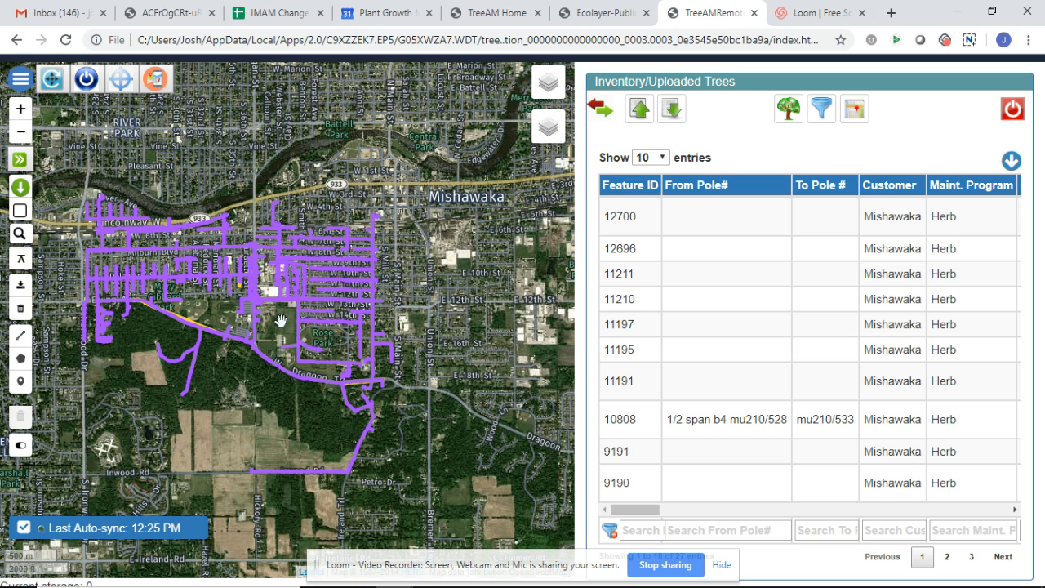
{"action": "left_click_drag", "start_coordinate": [395, 247], "coordinate": [457, 309]}
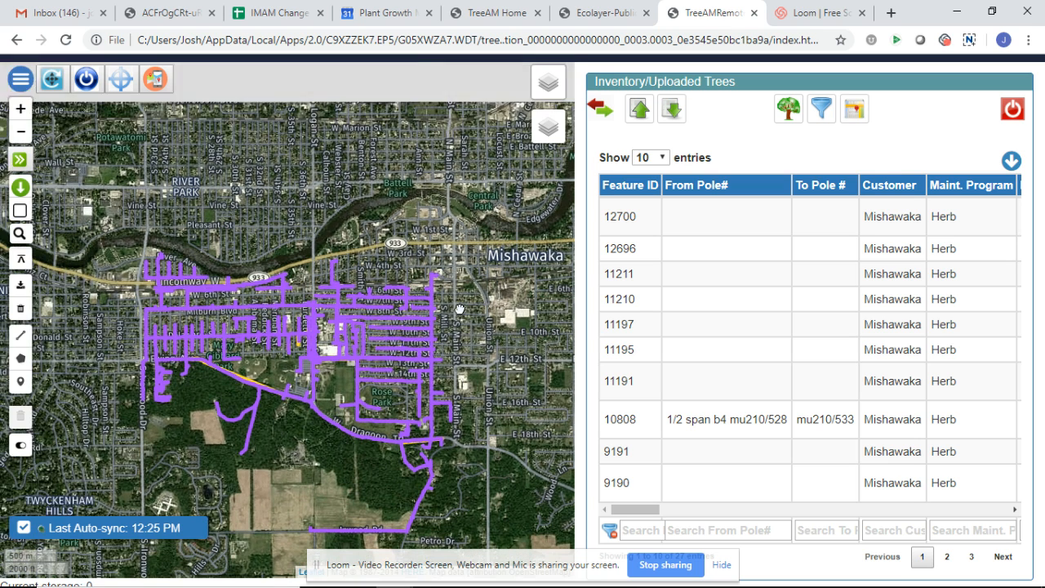